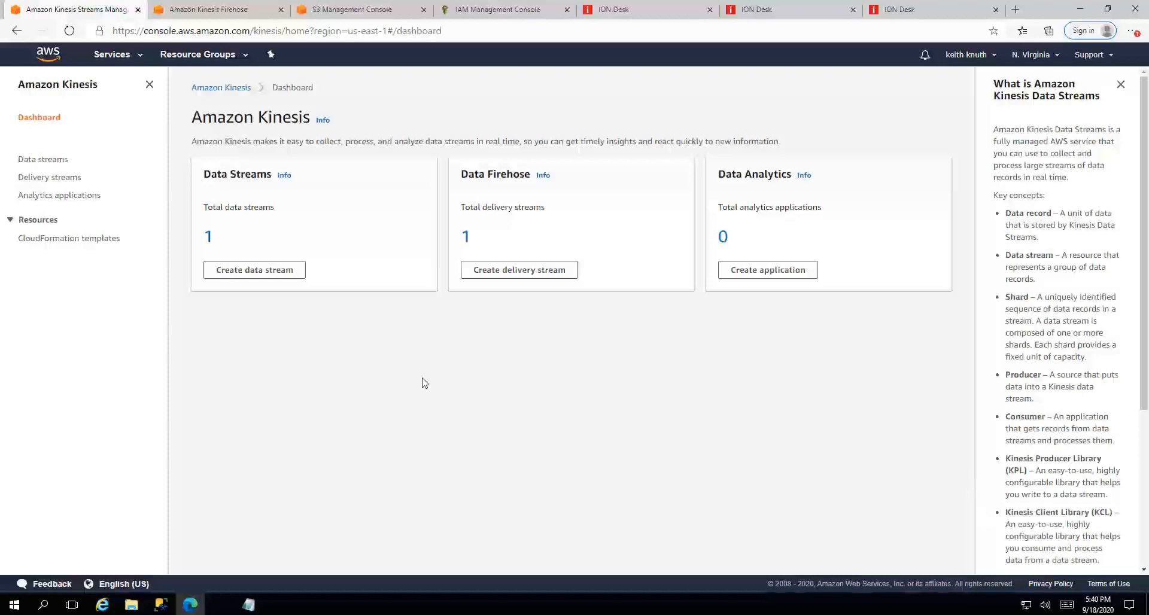
Step: Review the Kinesis setup: the InforOS data stream, the DeliverytoS3bucket delivery stream and its destination bucket, bucket4kinesis
{"action": "left_click", "coordinate": [207, 239]}
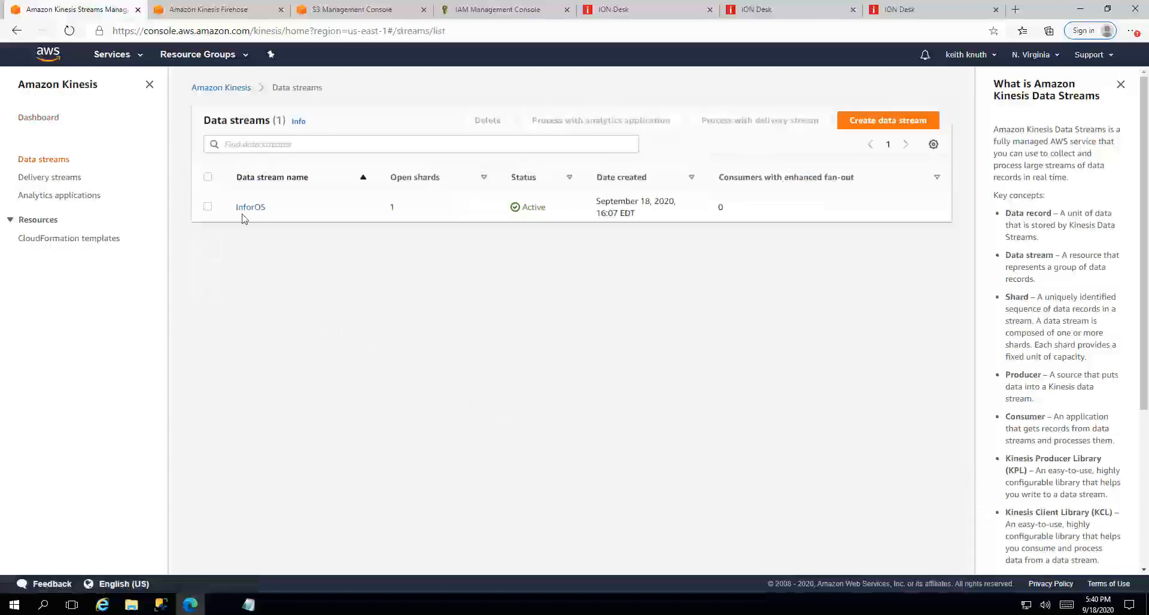
{"action": "left_click", "coordinate": [247, 210]}
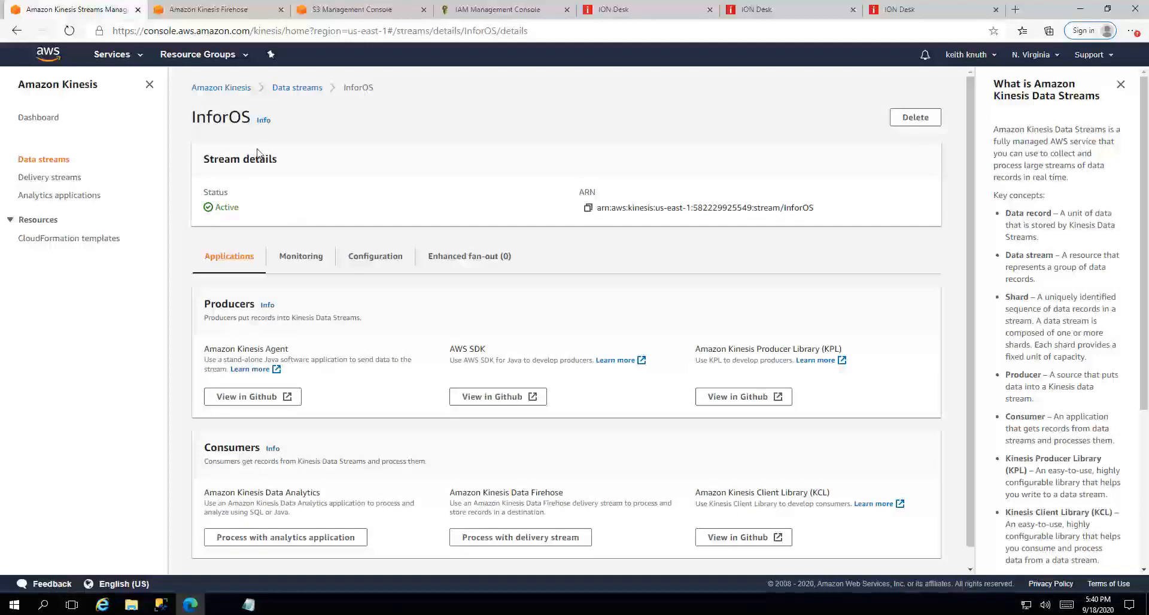
{"action": "left_click", "coordinate": [209, 17]}
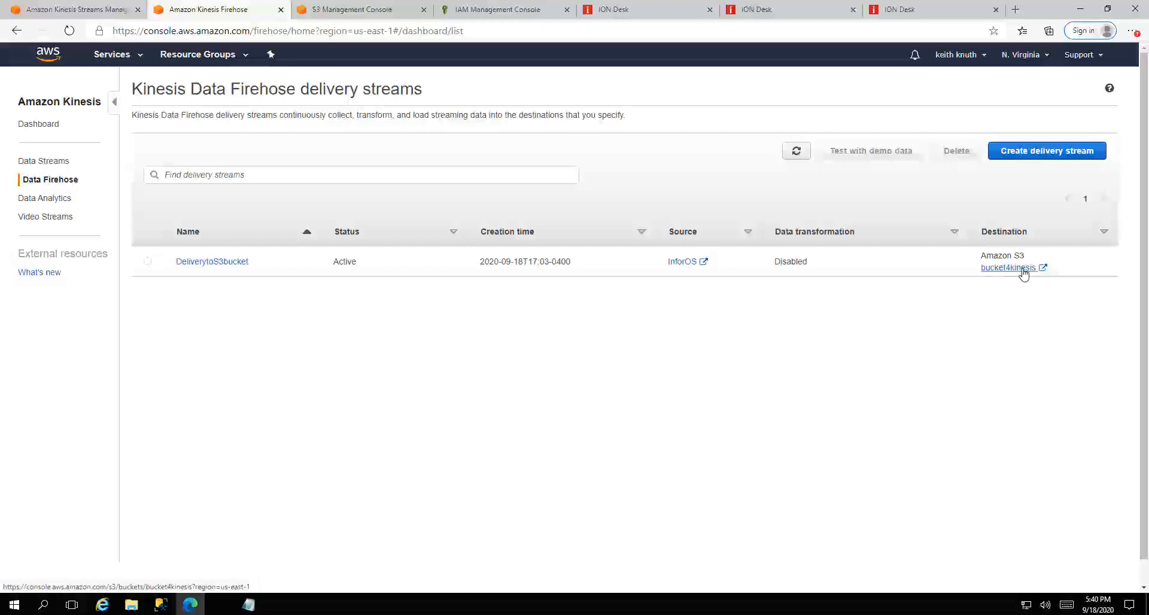
{"action": "left_click", "coordinate": [370, 11]}
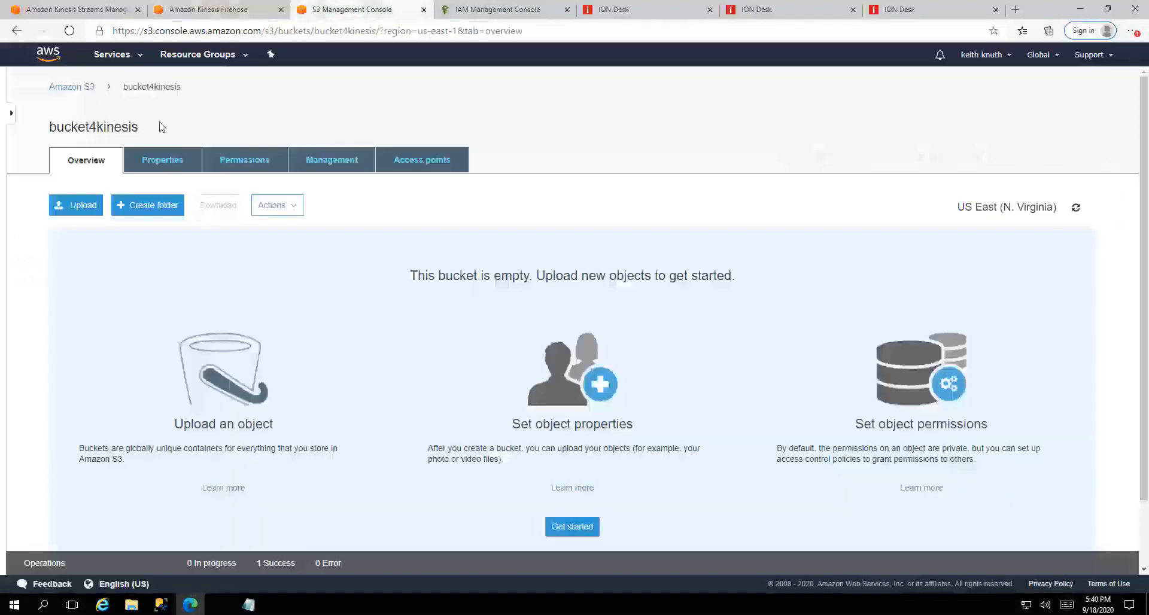
{"action": "left_click_drag", "start_coordinate": [64, 126], "coordinate": [133, 126]}
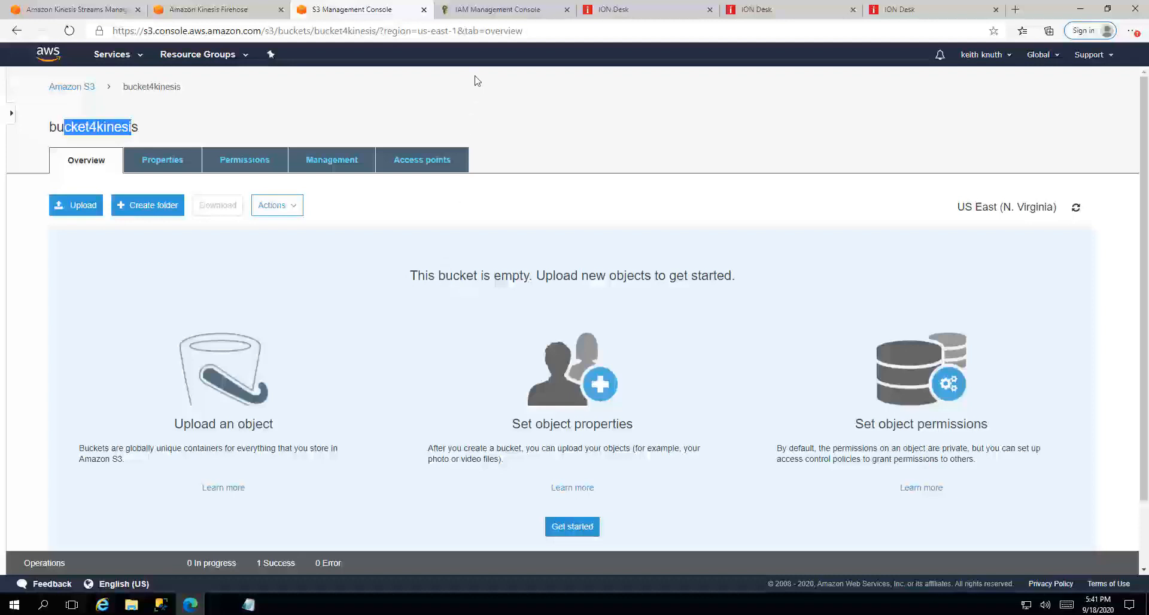
Step: Examine the OSKinesis user's AccessToKinesisStream policy as JSON, highlighting the user name and the allowed Kinesis actions
{"action": "left_click", "coordinate": [489, 17]}
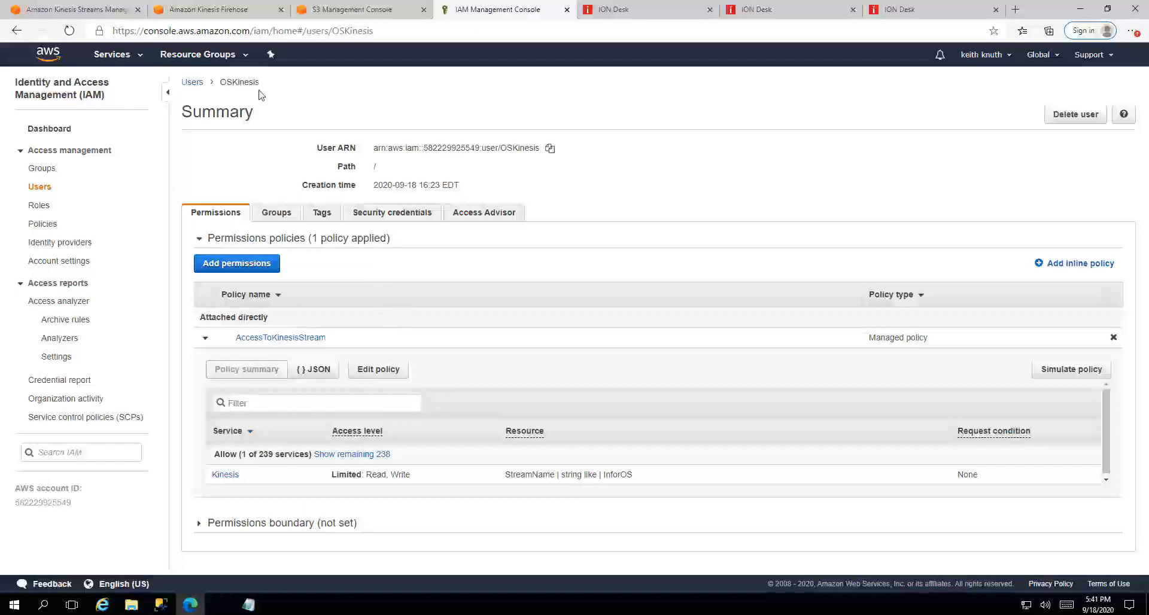
{"action": "left_click_drag", "start_coordinate": [261, 84], "coordinate": [220, 90]}
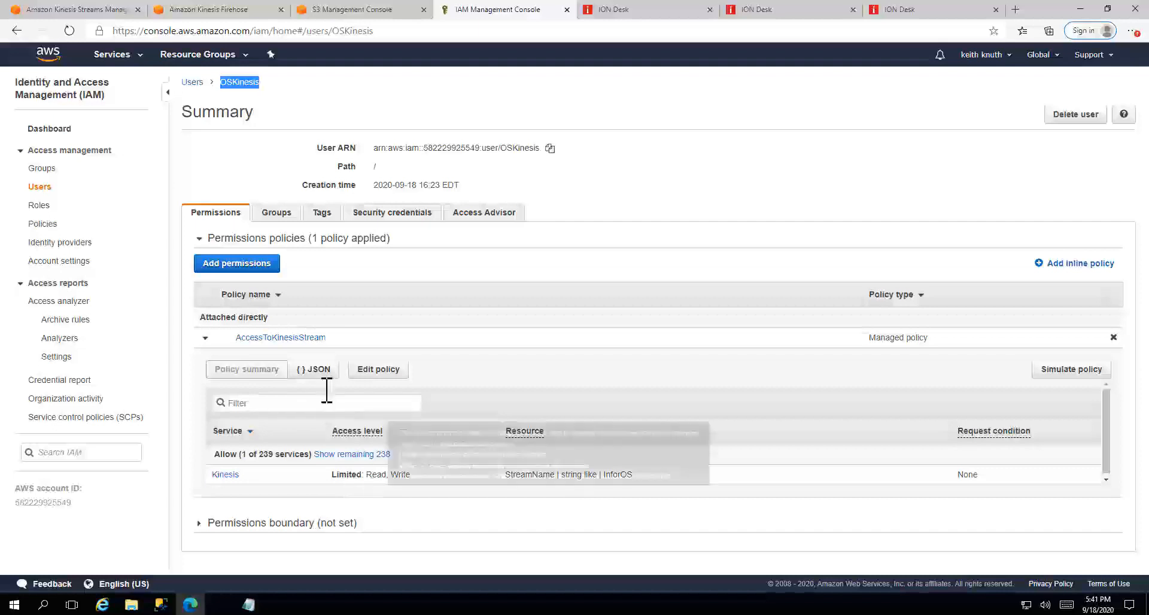
{"action": "left_click", "coordinate": [314, 370]}
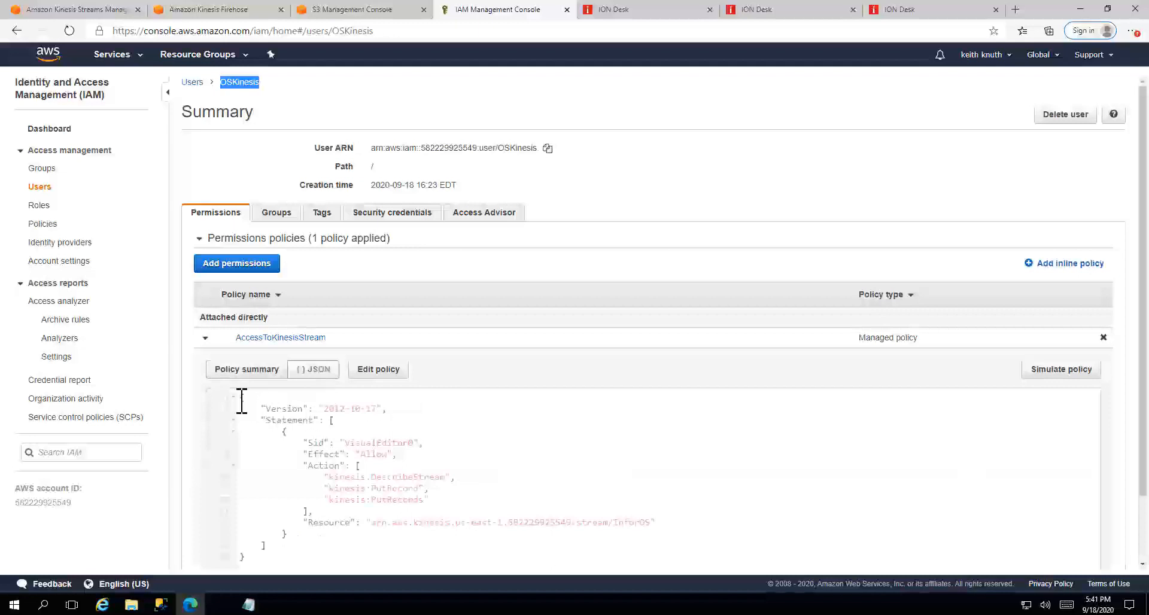
{"action": "left_click_drag", "start_coordinate": [244, 401], "coordinate": [291, 558]}
{"action": "left_click", "coordinate": [291, 558]}
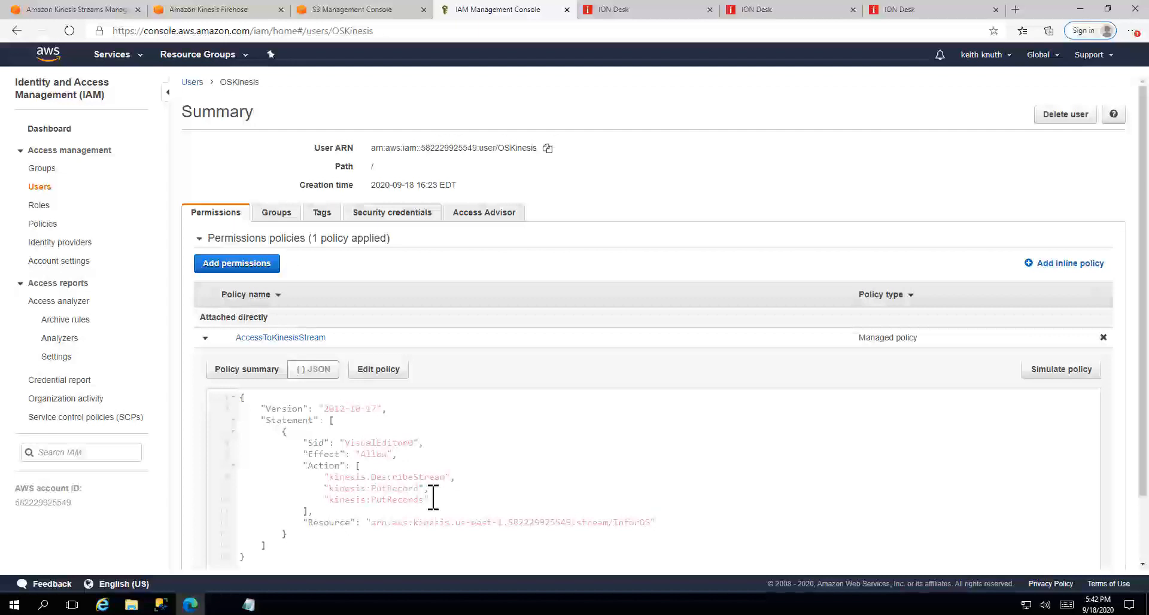
{"action": "left_click_drag", "start_coordinate": [434, 499], "coordinate": [328, 482]}
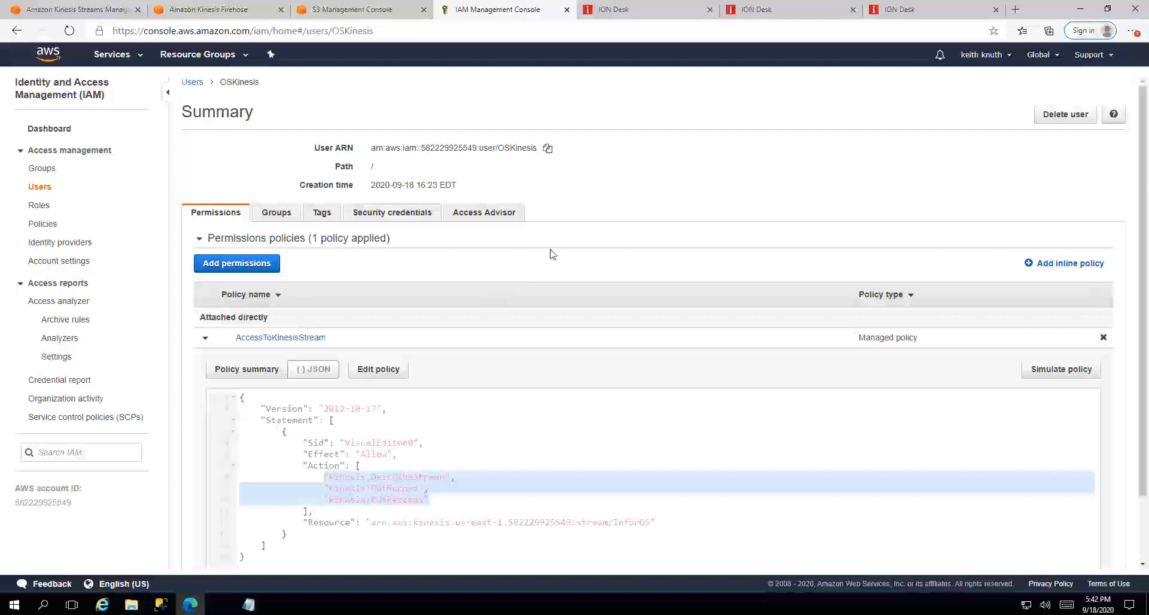
Step: Review the connection settings of the Stream_KK connection point in ION Desk and the documents it receives
{"action": "left_click", "coordinate": [638, 17]}
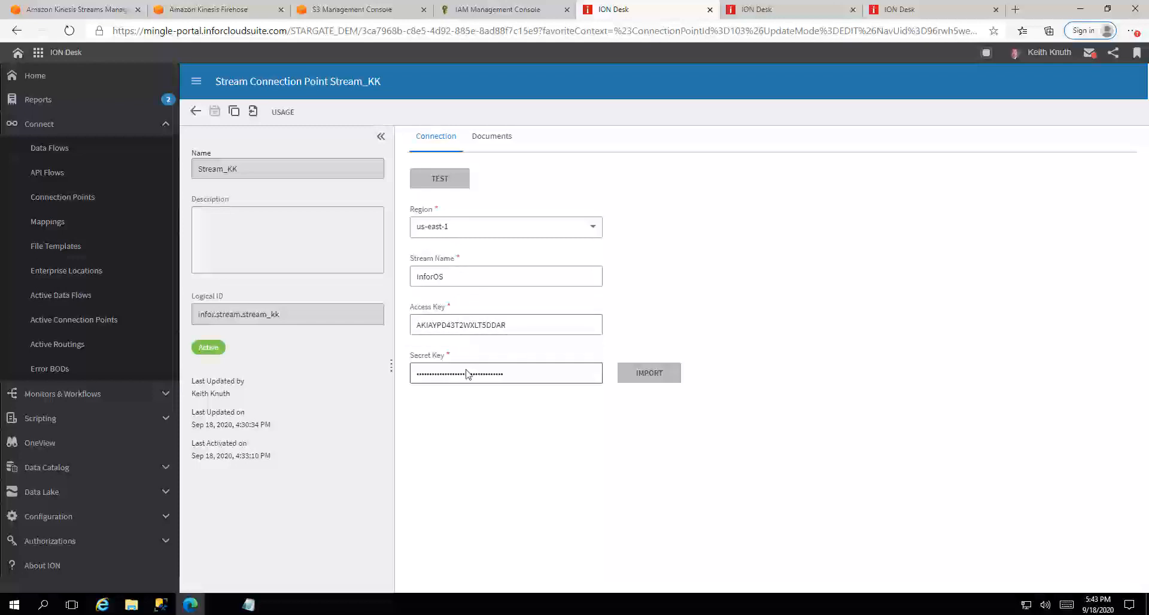
{"action": "left_click", "coordinate": [494, 9]}
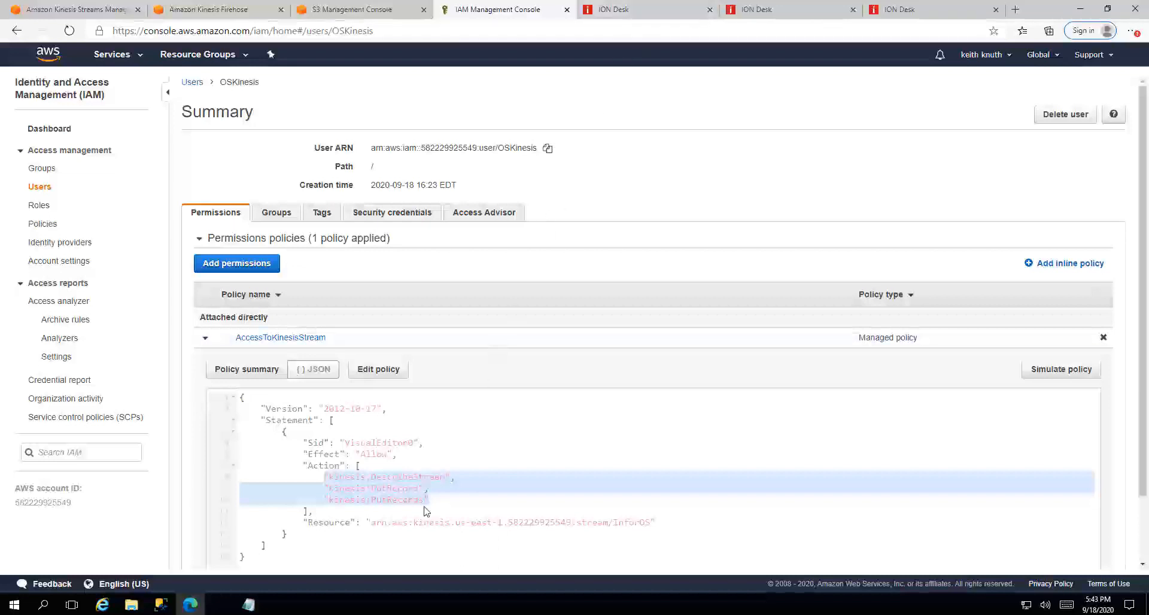
{"action": "left_click", "coordinate": [647, 11]}
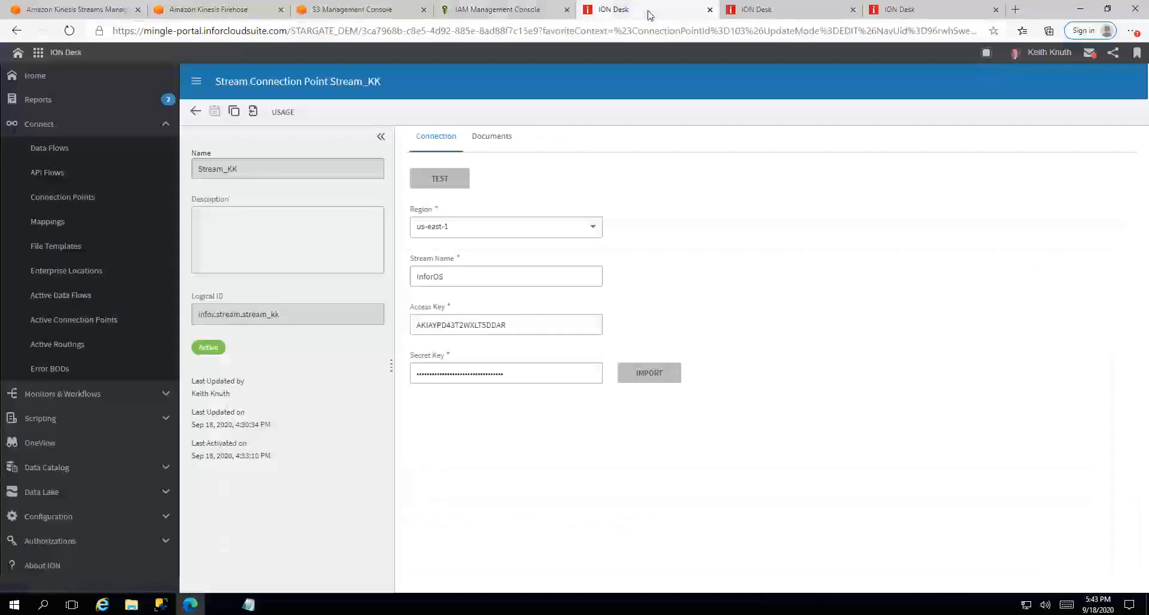
{"action": "left_click", "coordinate": [501, 141]}
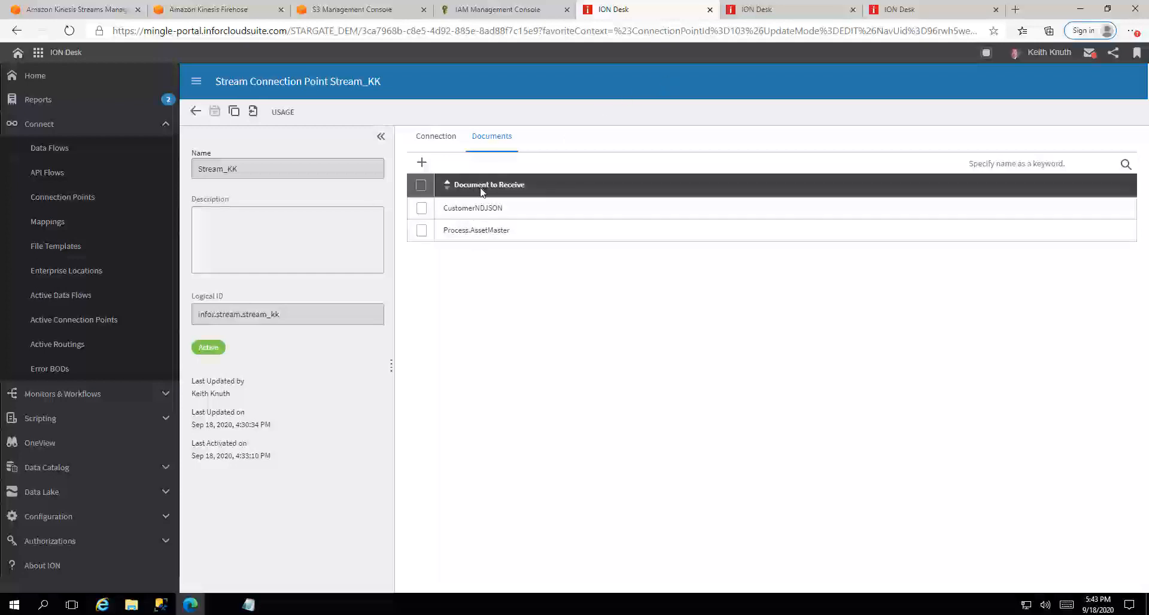
Step: Test the Stream_KK connection point's connection and dismiss the result
{"action": "left_click", "coordinate": [441, 140]}
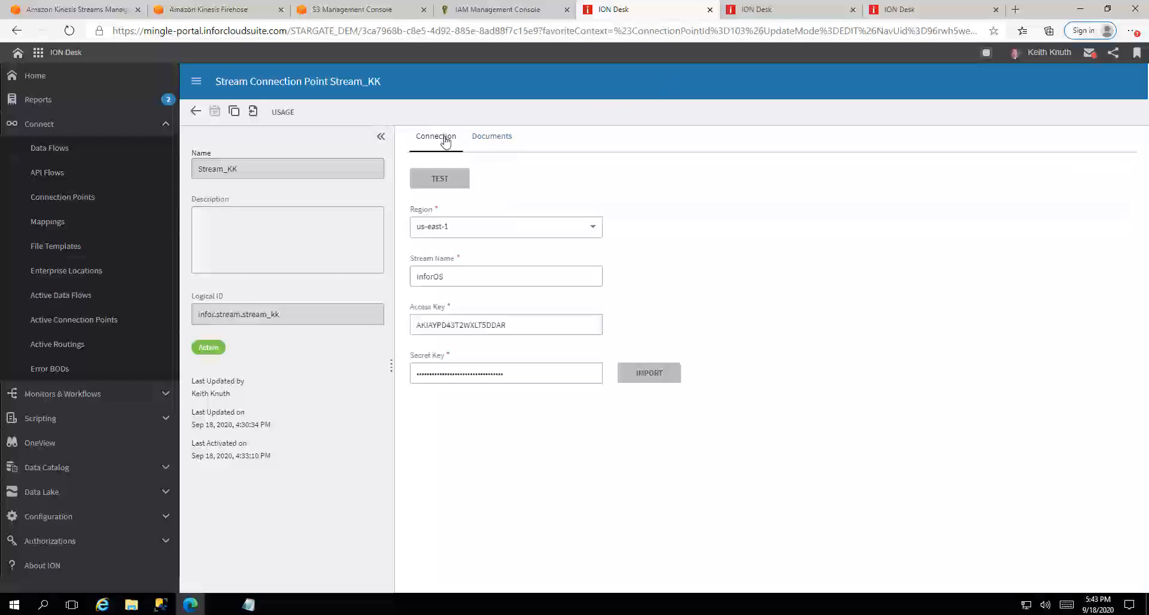
{"action": "left_click", "coordinate": [459, 190]}
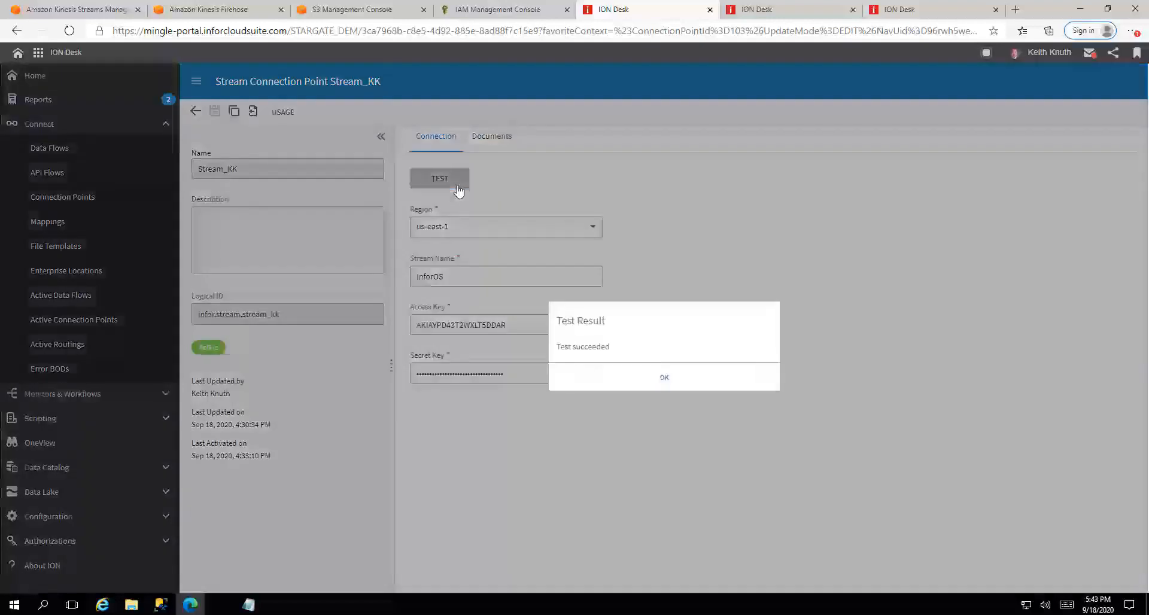
{"action": "left_click", "coordinate": [661, 382]}
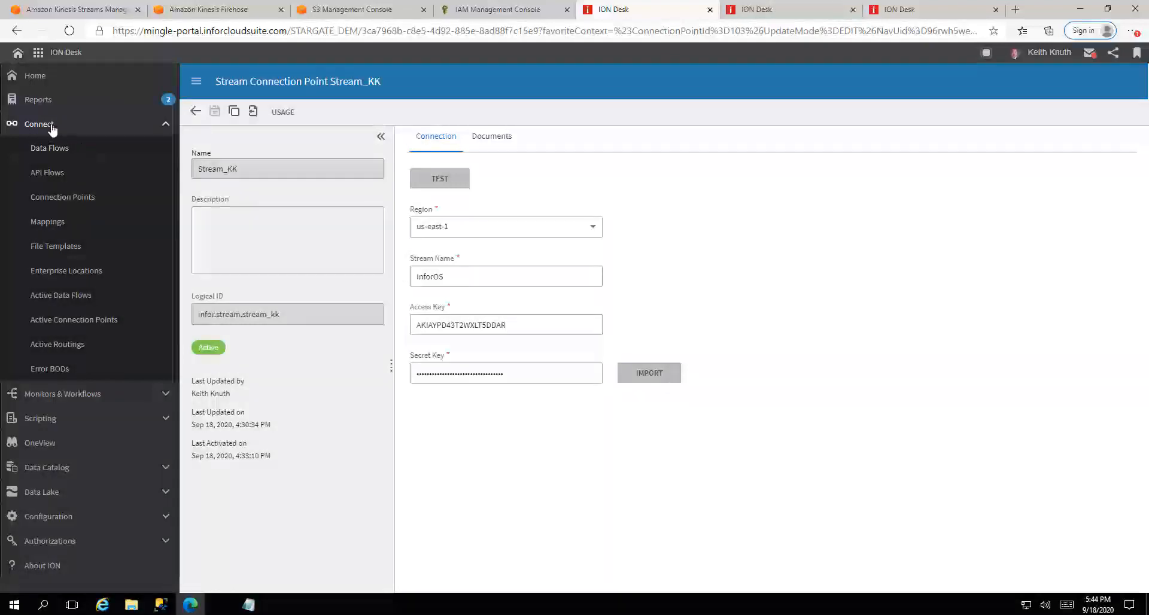
Step: Inspect the properties of the OnPremFileShare and DataLake activities in the OnPrem_to_DataLake_KK data flow
{"action": "left_click", "coordinate": [820, 13]}
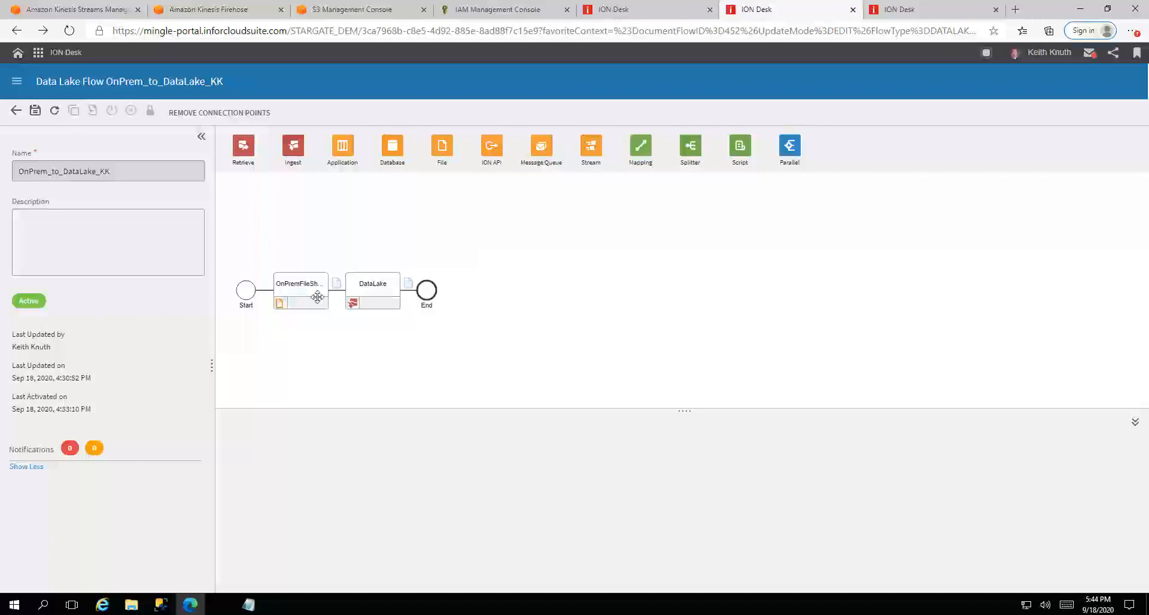
{"action": "left_click", "coordinate": [301, 290]}
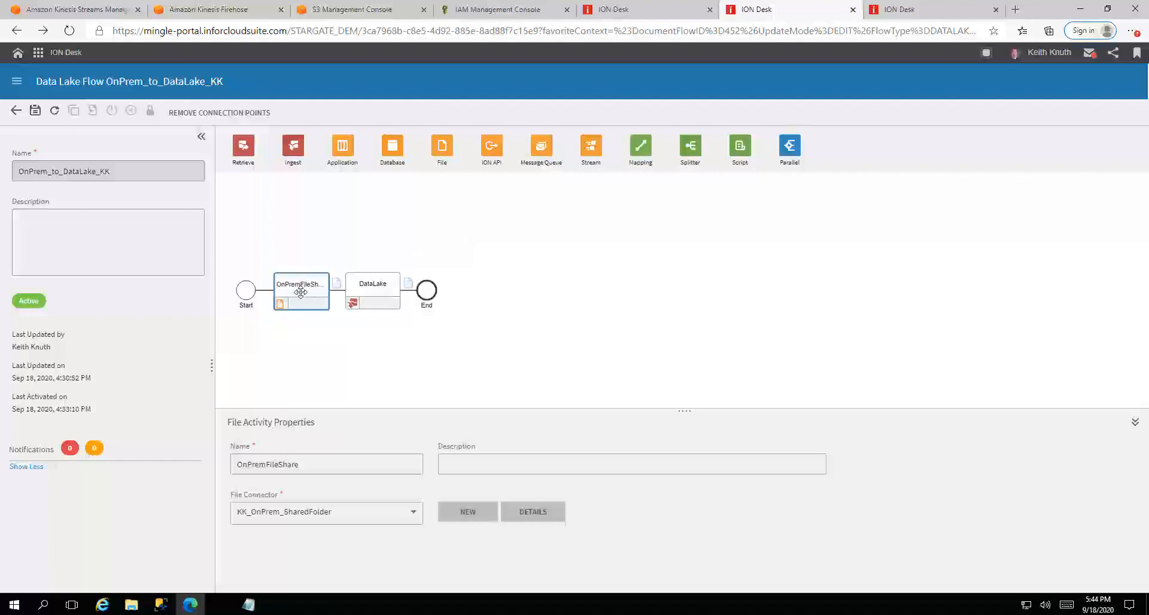
{"action": "left_click", "coordinate": [370, 288]}
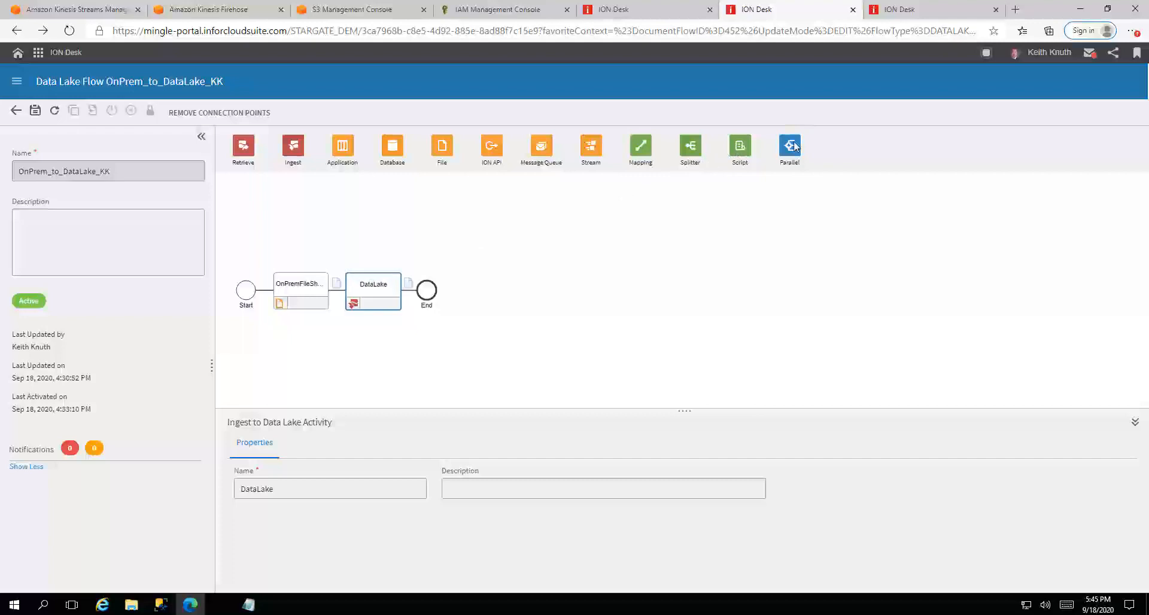
Step: Add a parallel container after OnPremFileShare, with DataLake in its upper branch and a new Stream activity in its lower branch
{"action": "left_click_drag", "start_coordinate": [790, 146], "coordinate": [347, 296]}
{"action": "left_click_drag", "start_coordinate": [455, 286], "coordinate": [382, 277]}
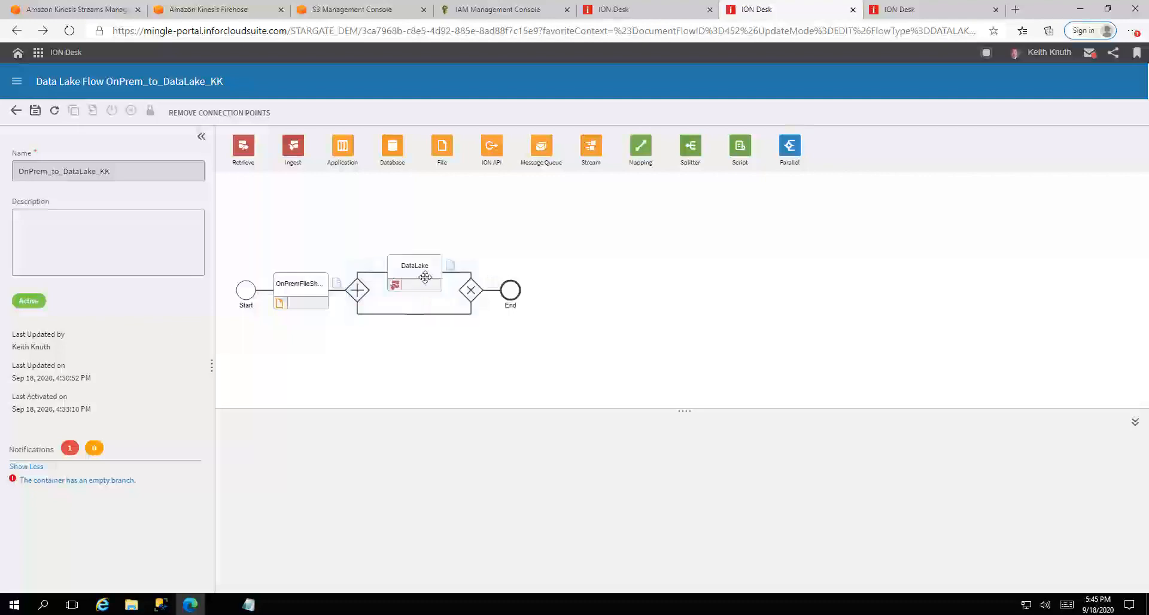
{"action": "left_click_drag", "start_coordinate": [591, 139], "coordinate": [417, 317]}
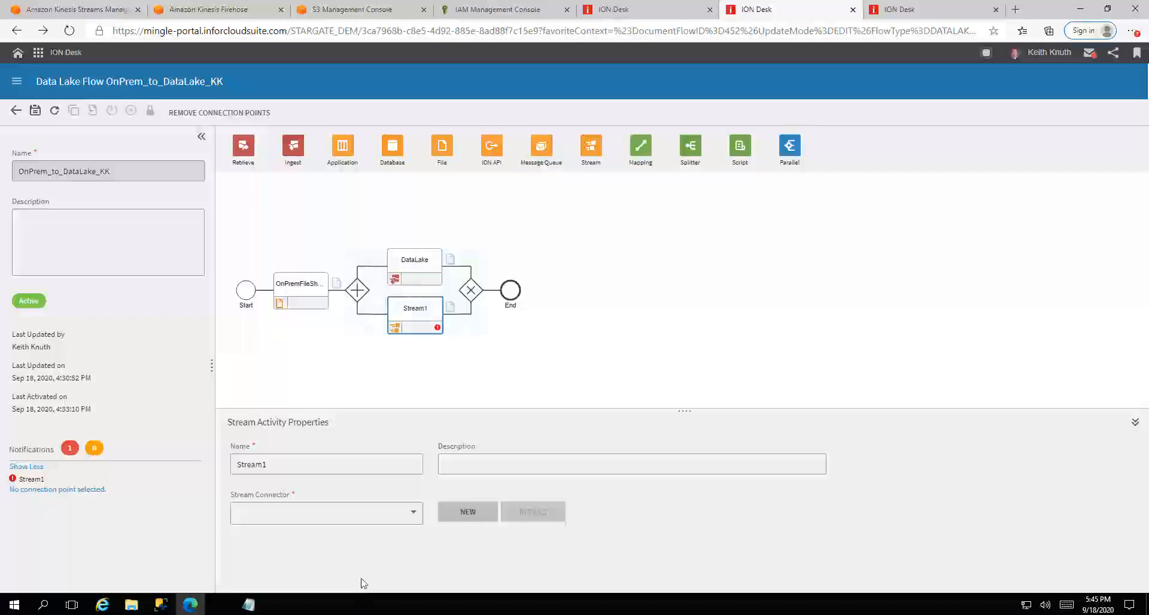
Step: Assign the Stream_KK connector to the new stream activity and rename the activity Kinesis
{"action": "left_click", "coordinate": [413, 514]}
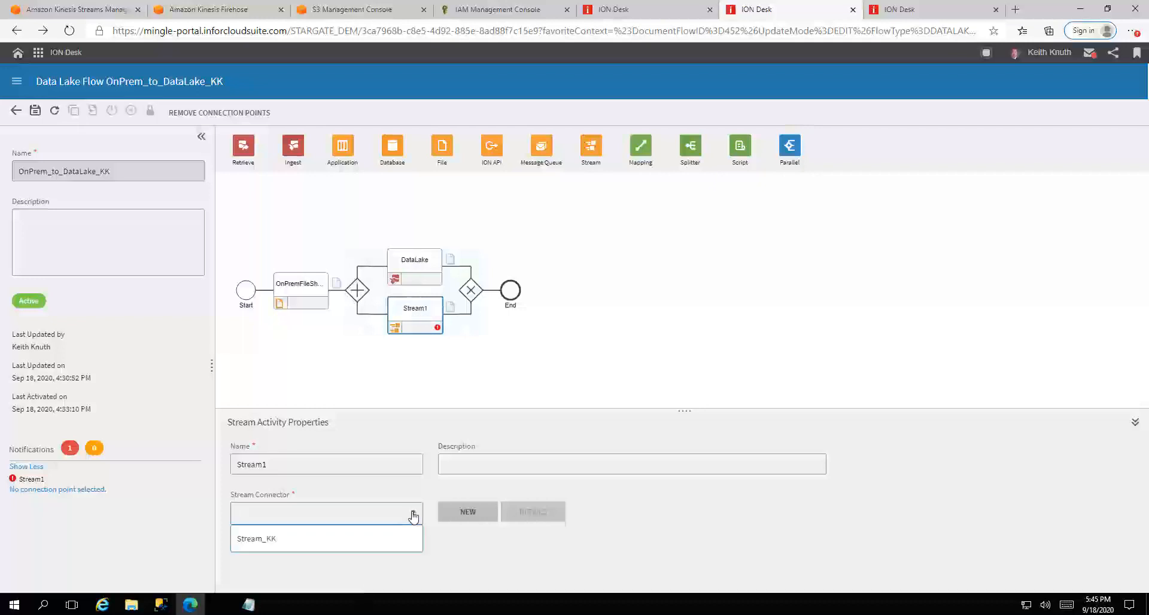
{"action": "left_click", "coordinate": [336, 548]}
{"action": "left_click", "coordinate": [277, 464]}
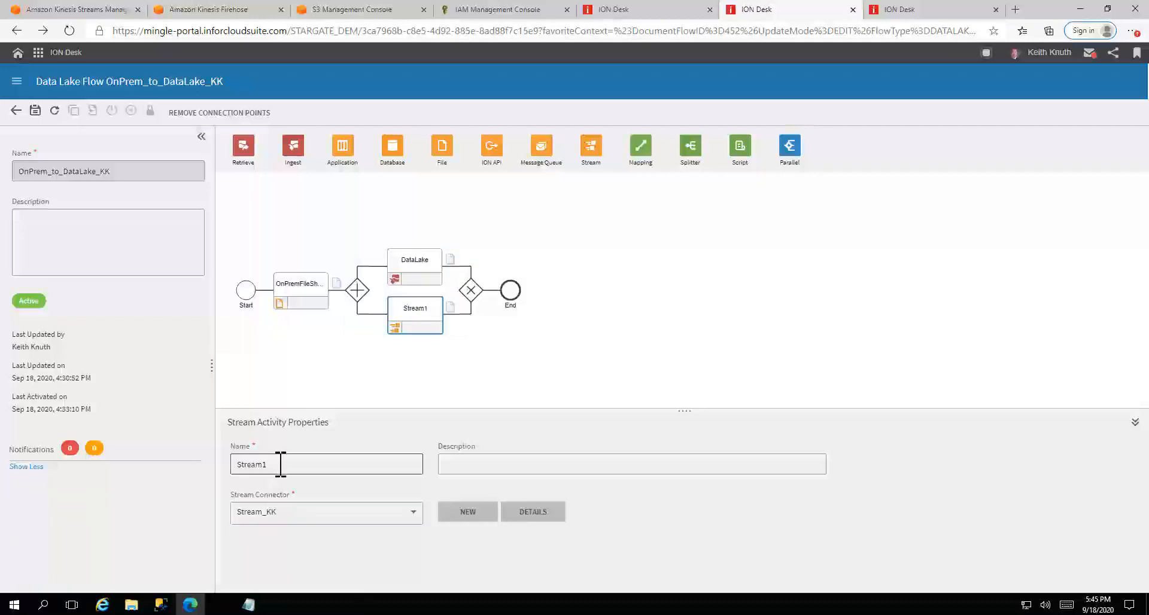
{"action": "double_click", "coordinate": [256, 466]}
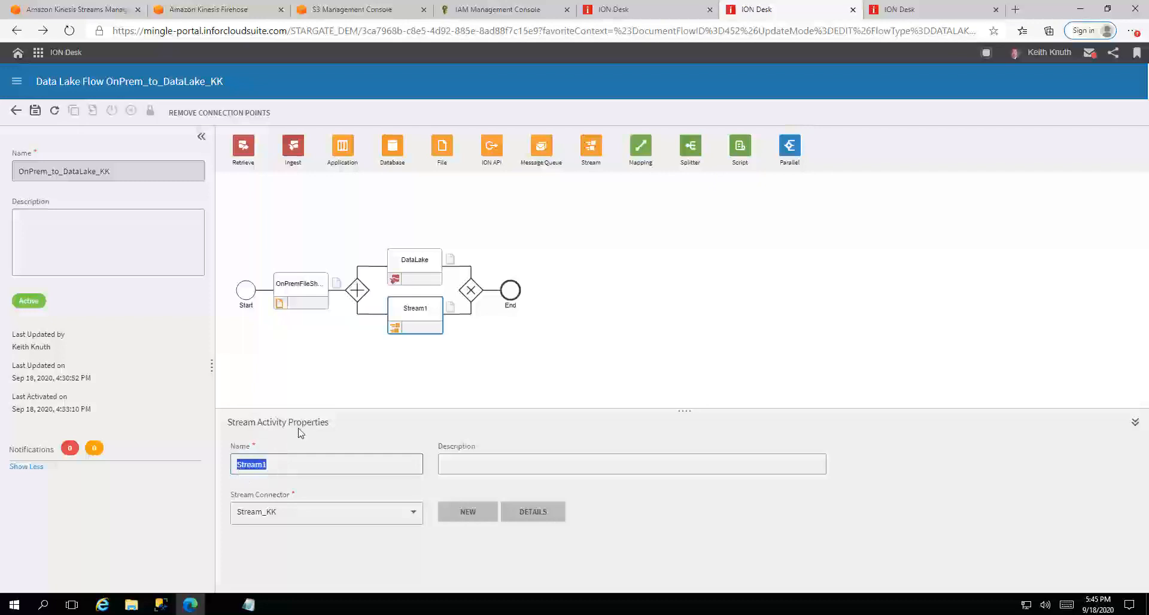
{"action": "type", "text": "Kinesis"}
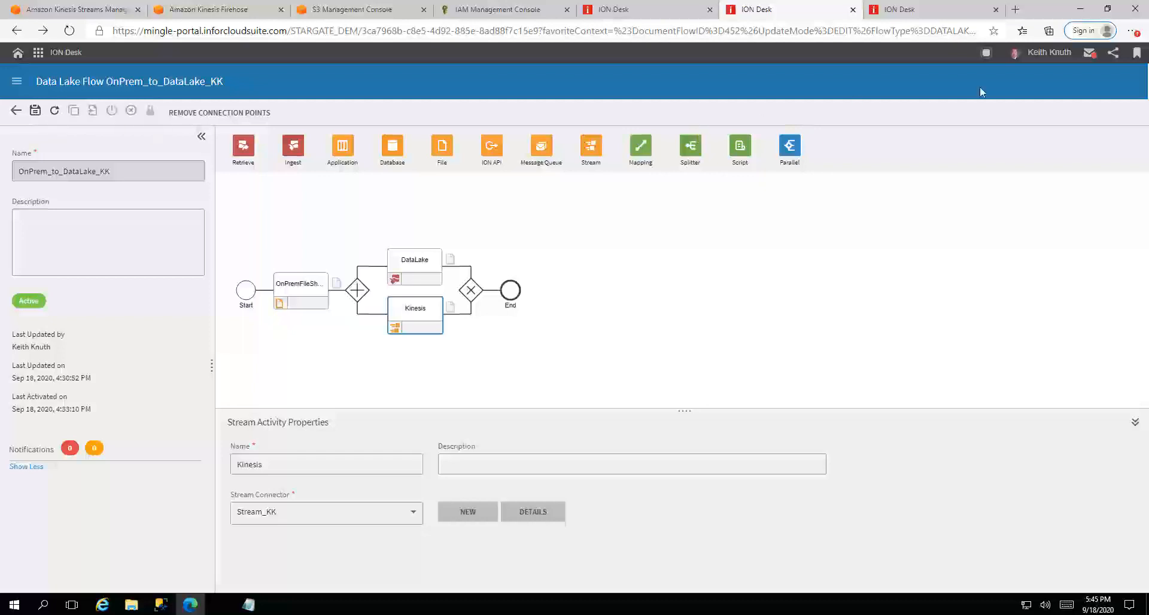
Step: Switch to the ACME Manufacturing on-premise app and generate the Customer NDJSON export as Customer.json in D:\share\upload
{"action": "left_click", "coordinate": [1108, 9]}
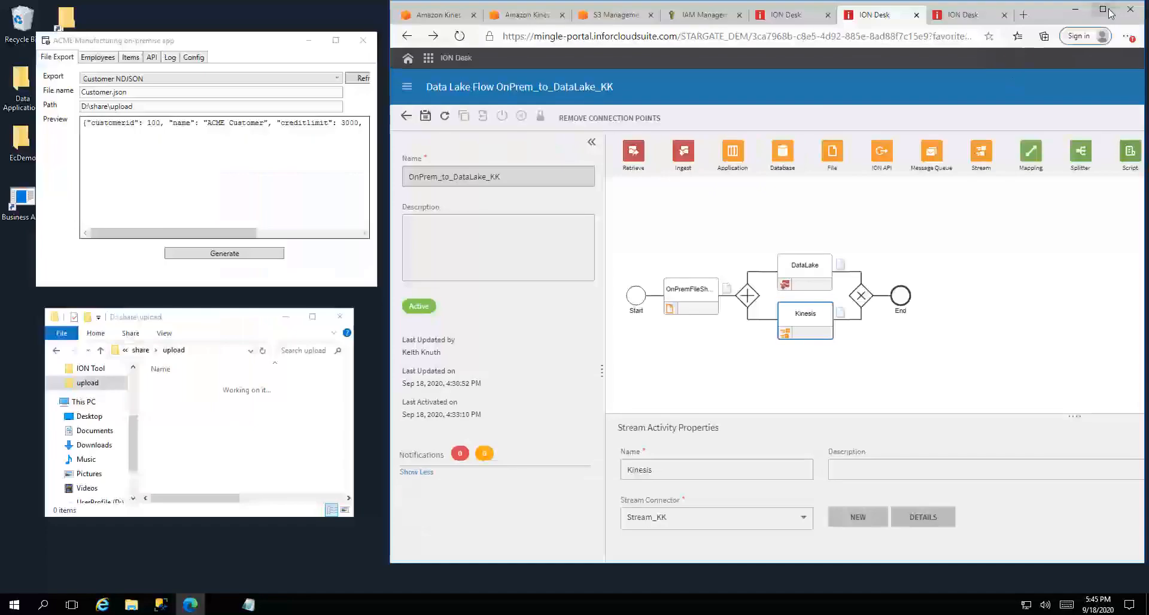
{"action": "left_click", "coordinate": [194, 43]}
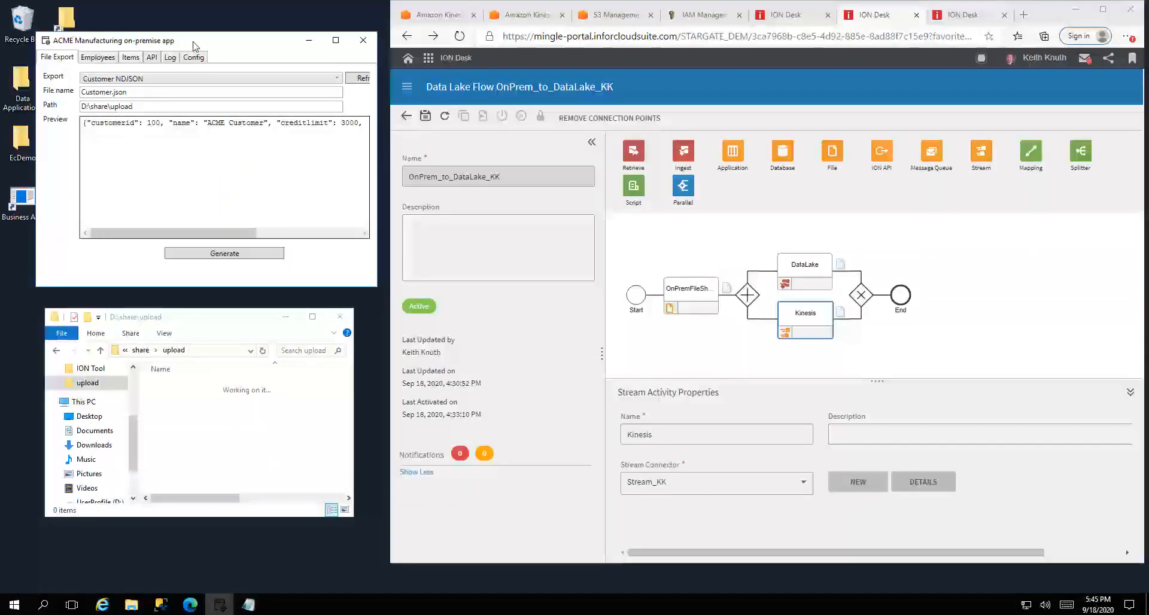
{"action": "mouse_move", "coordinate": [184, 35]}
{"action": "left_mouse_down"}
{"action": "mouse_move", "coordinate": [171, 39]}
{"action": "mouse_move", "coordinate": [194, 37]}
{"action": "left_mouse_up"}
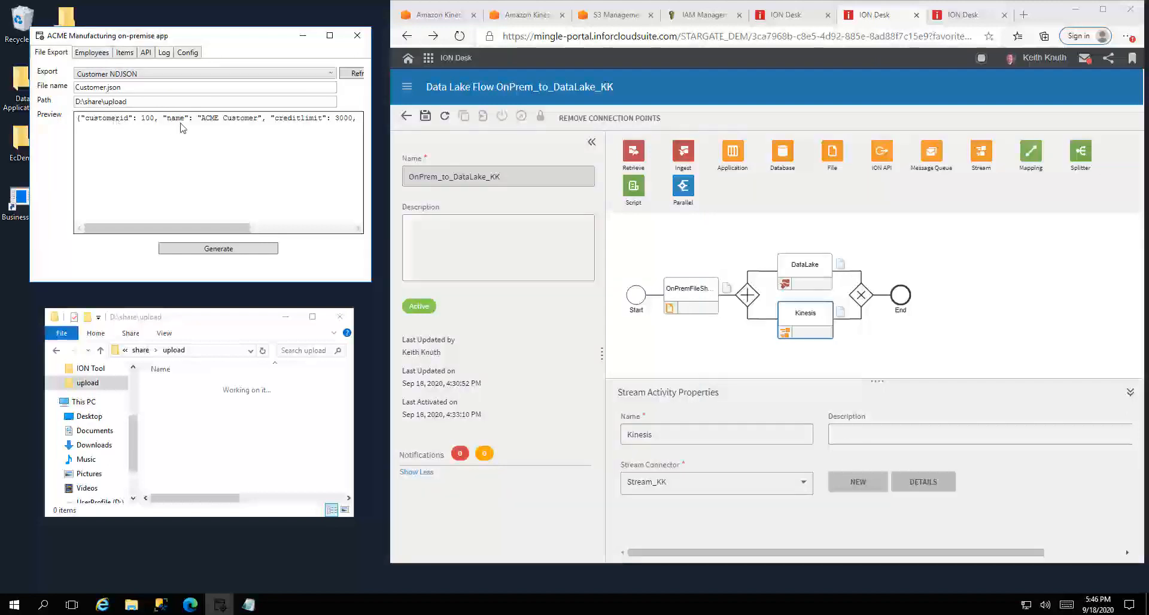
{"action": "left_click", "coordinate": [211, 250]}
Step: Search OneView in ION Desk for the last hour's documents and list the CustomerNDJSON messages
{"action": "left_click", "coordinate": [1101, 10]}
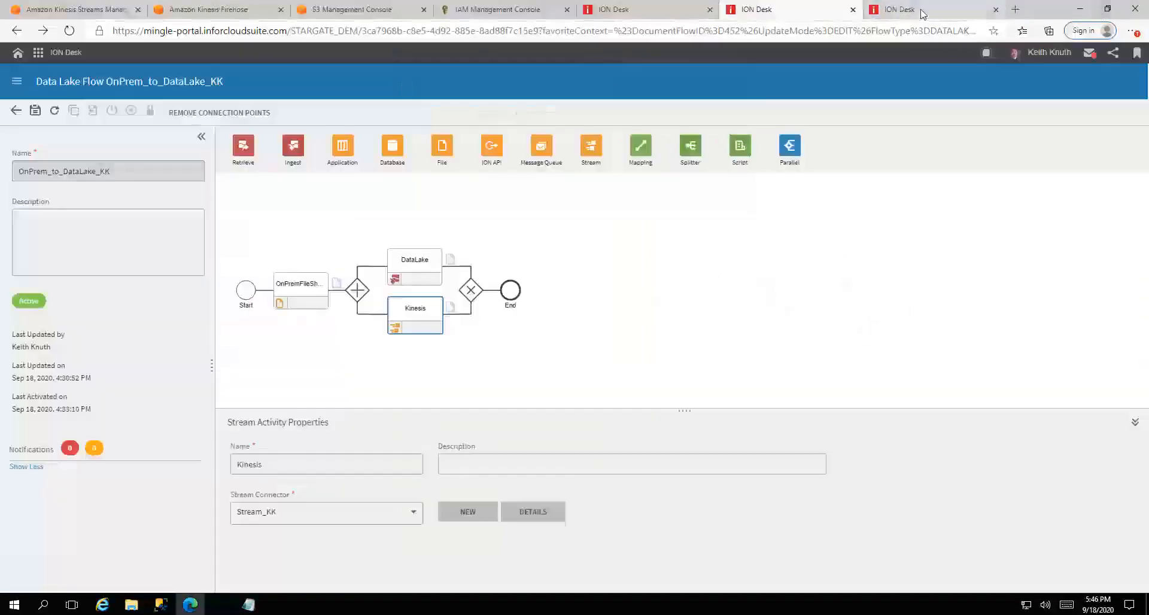
{"action": "left_click", "coordinate": [922, 13]}
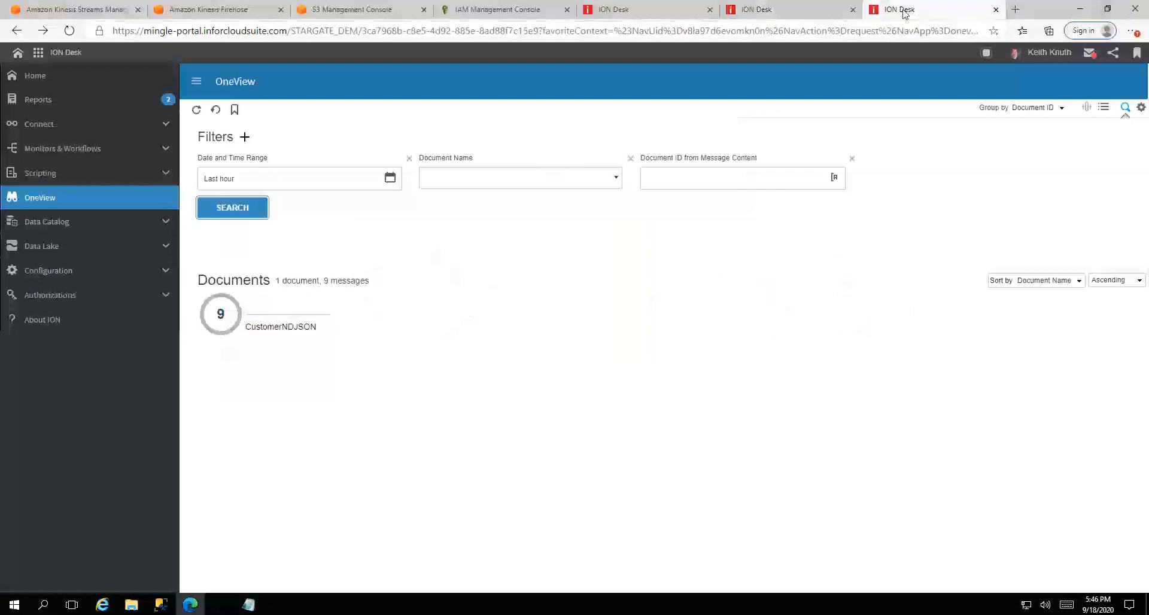
{"action": "left_click", "coordinate": [255, 215]}
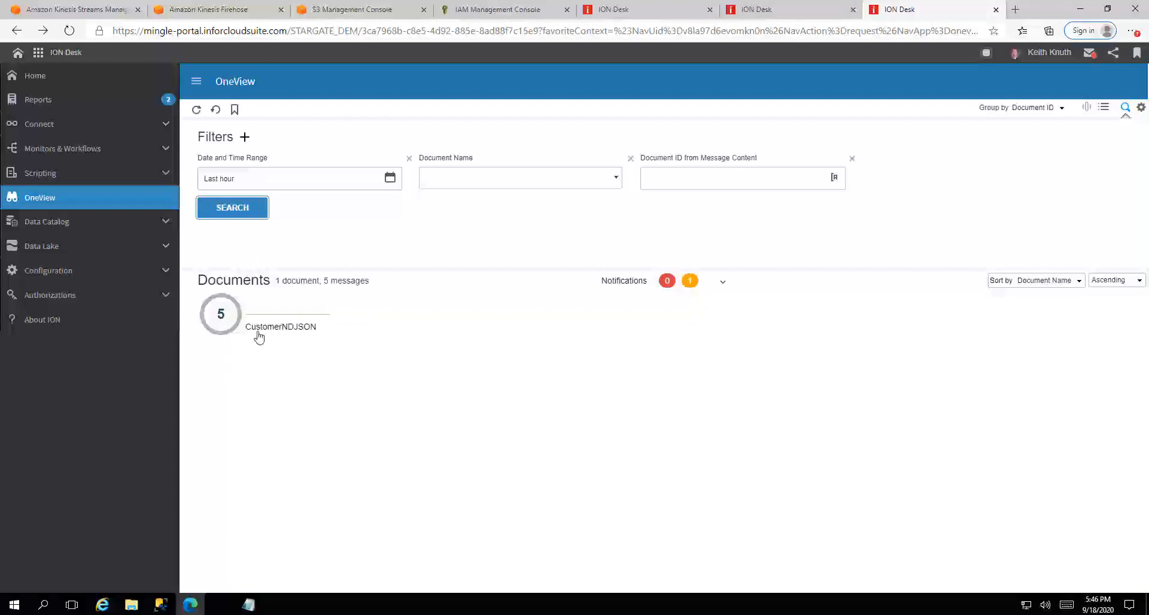
{"action": "left_click", "coordinate": [226, 326]}
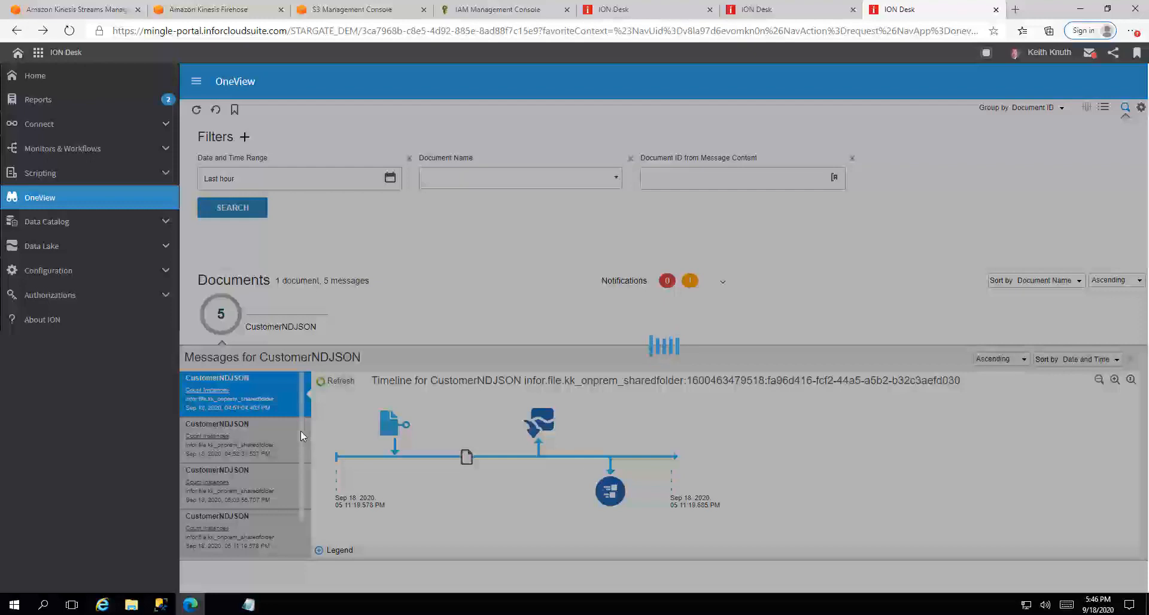
Step: Select the most recent CustomerNDJSON message and show the details of its source file connection point on the timeline
{"action": "scroll", "coordinate": [300, 430], "scroll_direction": "down", "scroll_amount": 1}
{"action": "left_click", "coordinate": [256, 541]}
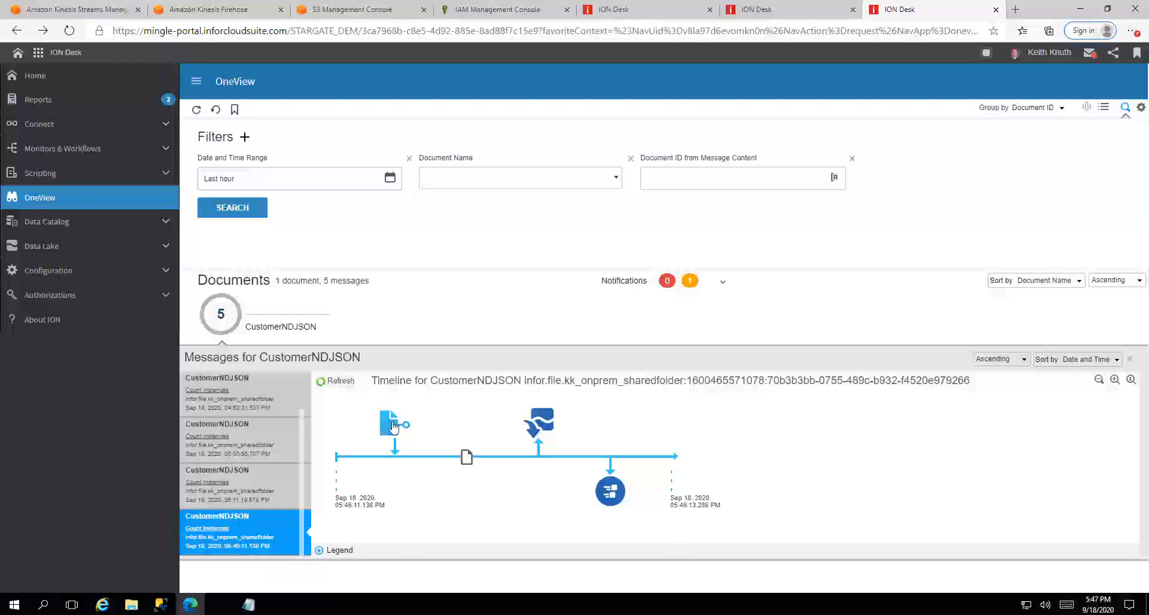
{"action": "left_click", "coordinate": [394, 426]}
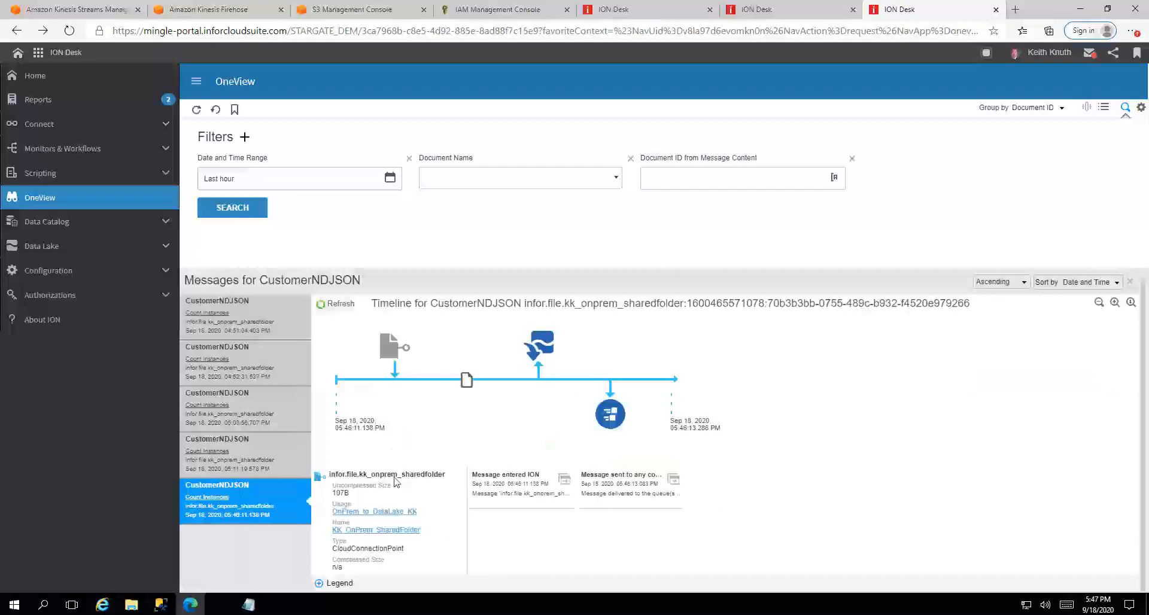
Step: View the message content of the latest CustomerNDJSON document from its timeline, then close the content view
{"action": "left_click", "coordinate": [468, 380]}
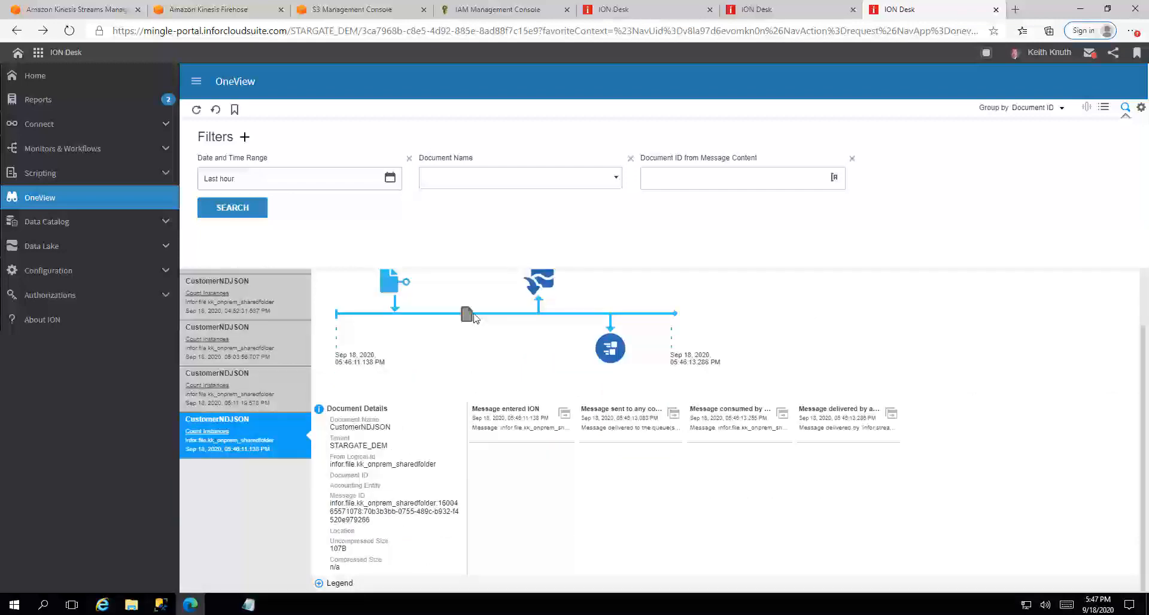
{"action": "left_click", "coordinate": [470, 316]}
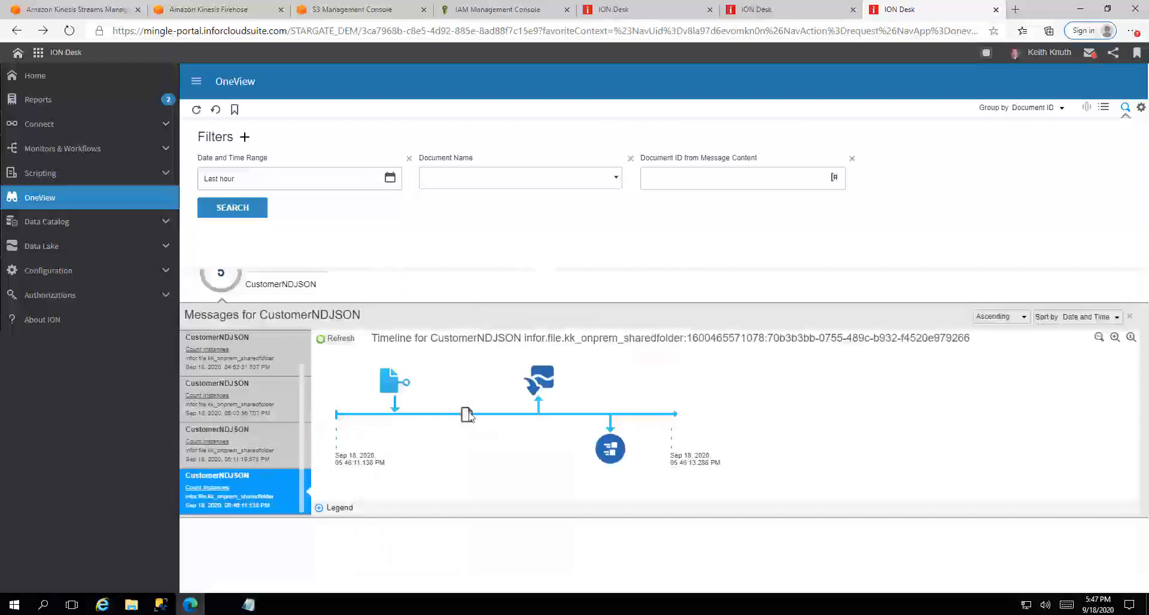
{"action": "double_click", "coordinate": [468, 414]}
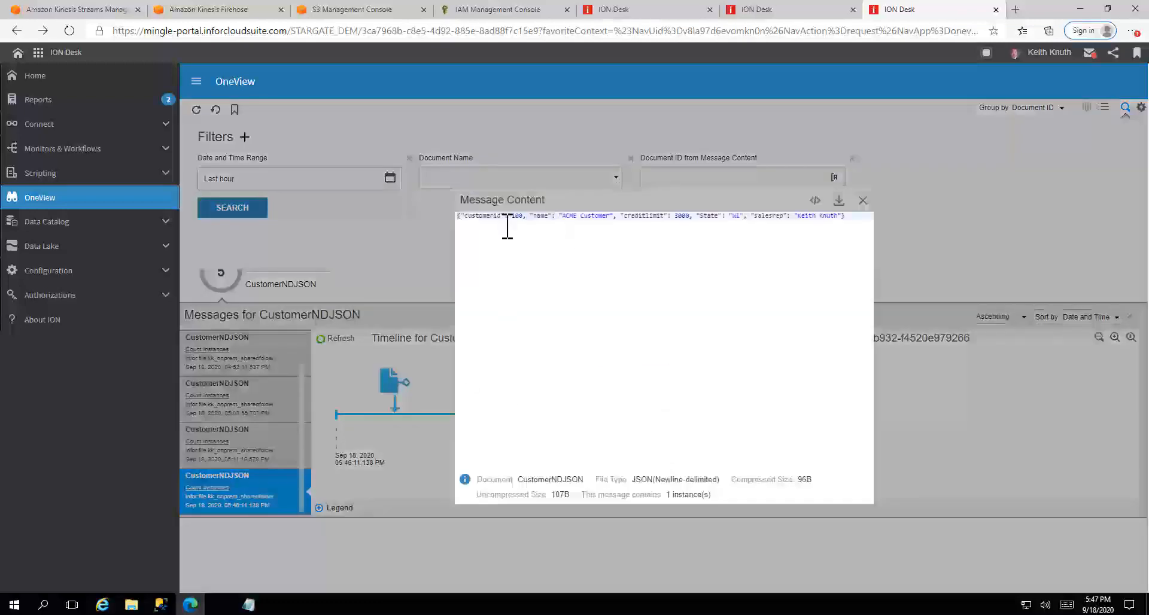
{"action": "left_click", "coordinate": [863, 201]}
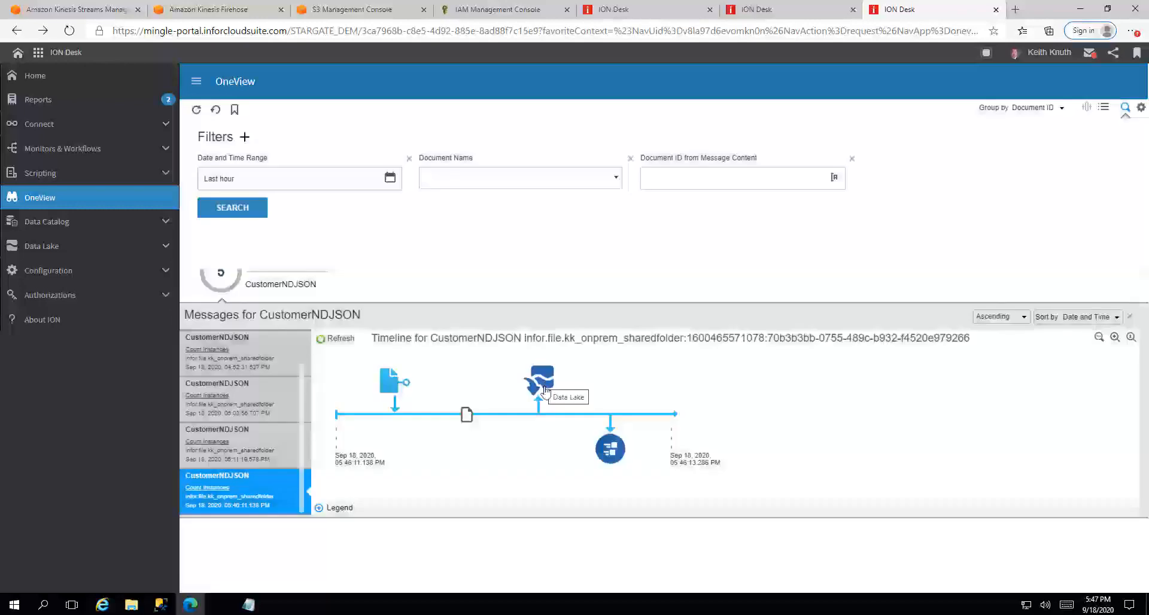
Step: Show the Stream_KK stream's details on the timeline and review its message-delivered event
{"action": "left_click", "coordinate": [612, 450]}
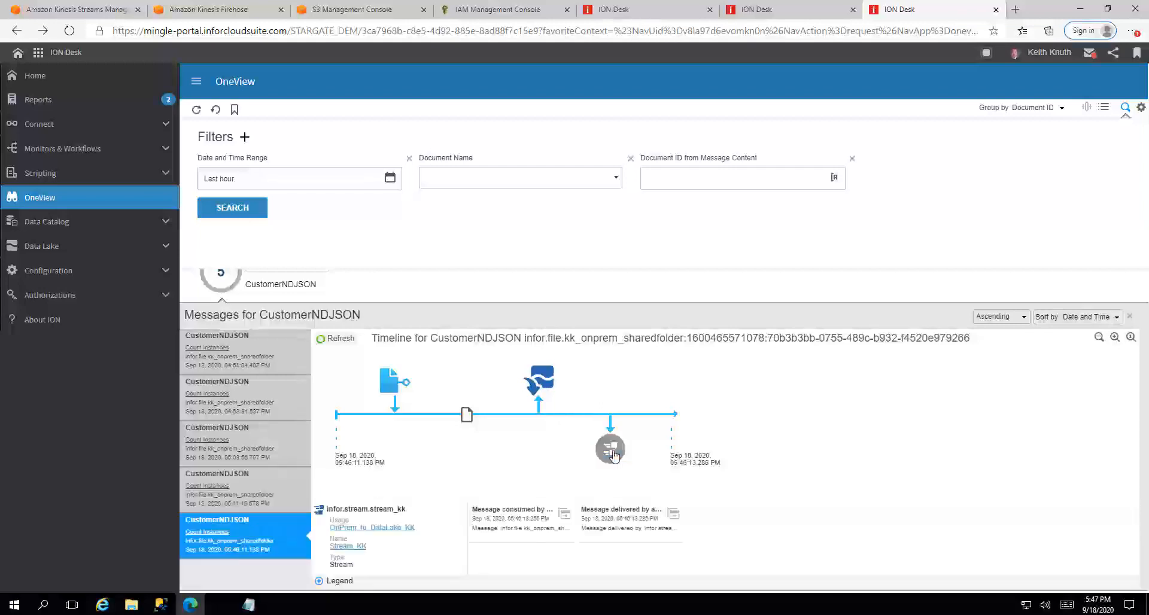
{"action": "left_click", "coordinate": [628, 513]}
{"action": "left_click_drag", "start_coordinate": [542, 349], "coordinate": [660, 349]}
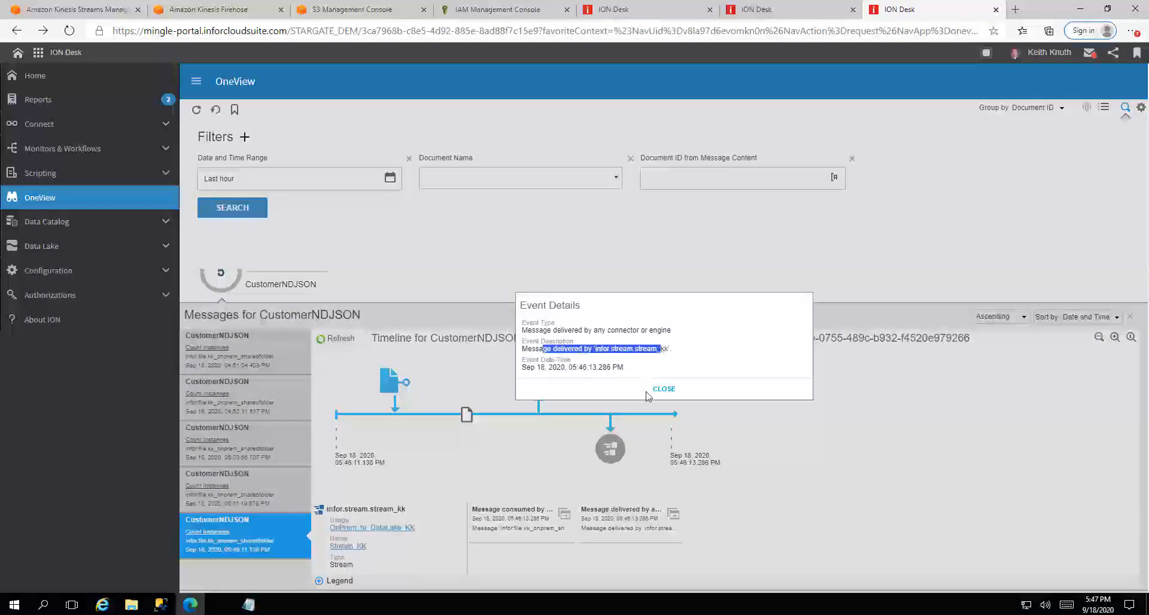
{"action": "left_click", "coordinate": [663, 390]}
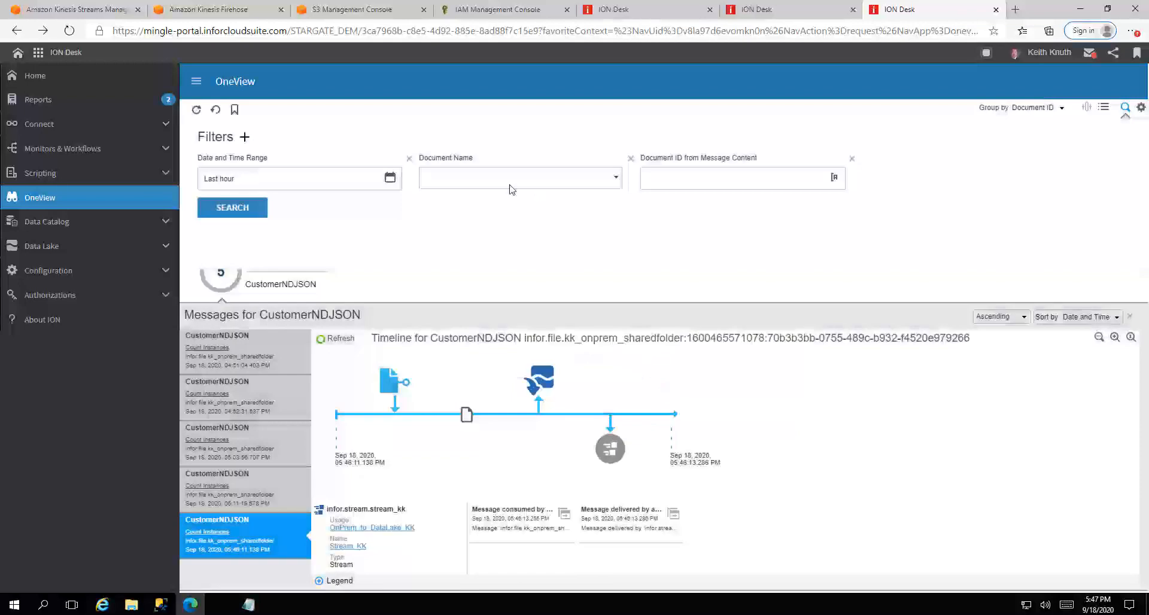
Step: Switch to the S3 Management Console, refresh bucket4kinesis and open its folder 2020/09/18/21
{"action": "left_click", "coordinate": [340, 10]}
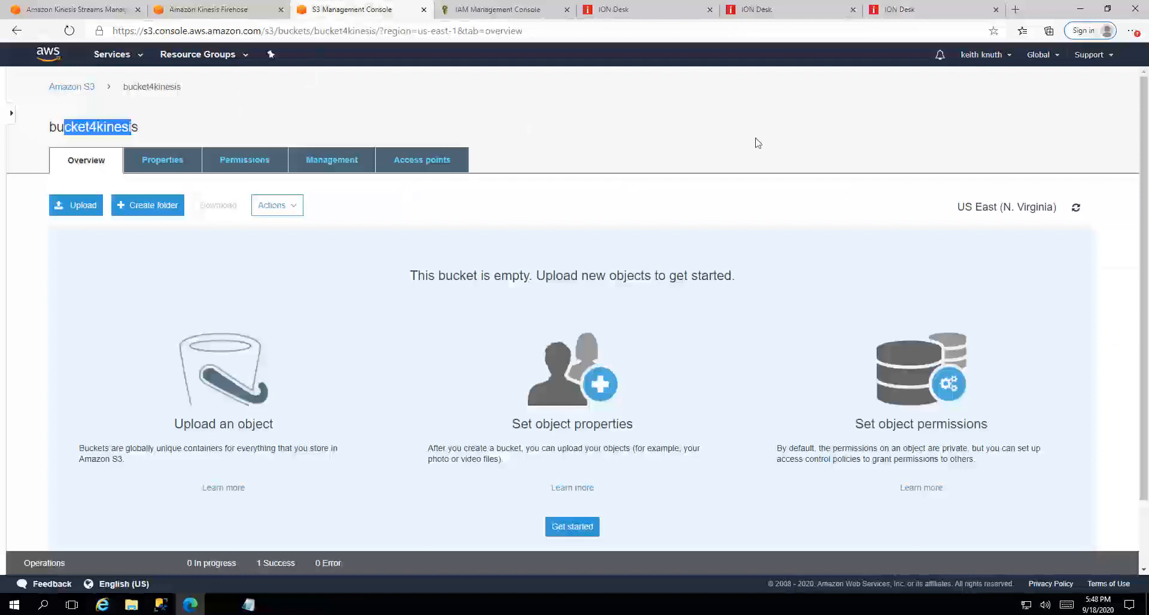
{"action": "left_click", "coordinate": [917, 185]}
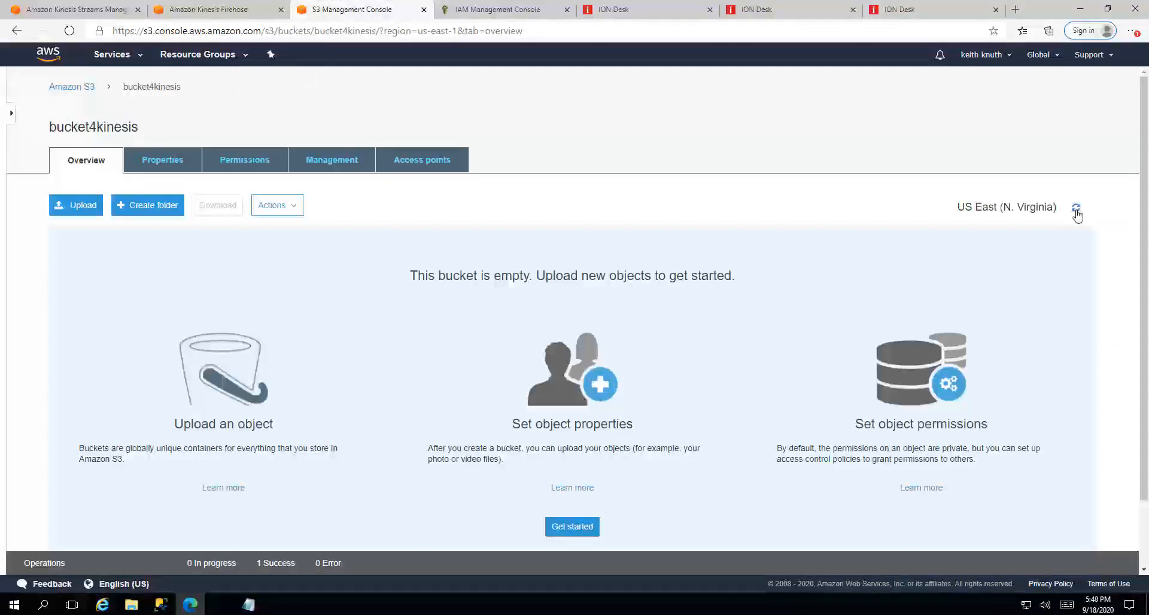
{"action": "left_click", "coordinate": [1075, 240]}
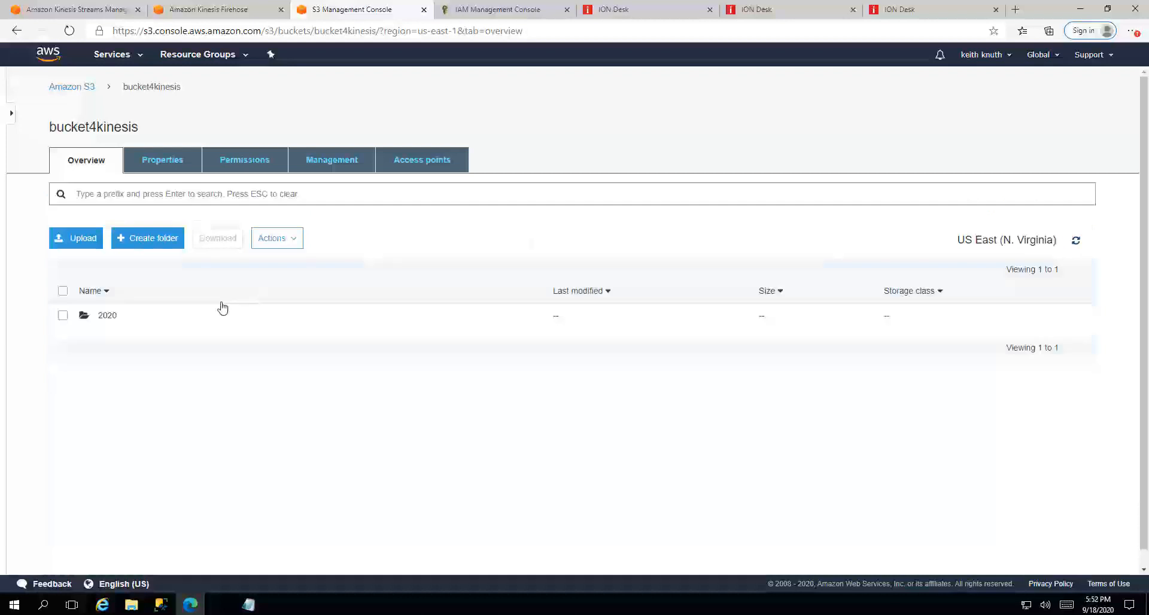
{"action": "left_click", "coordinate": [108, 316]}
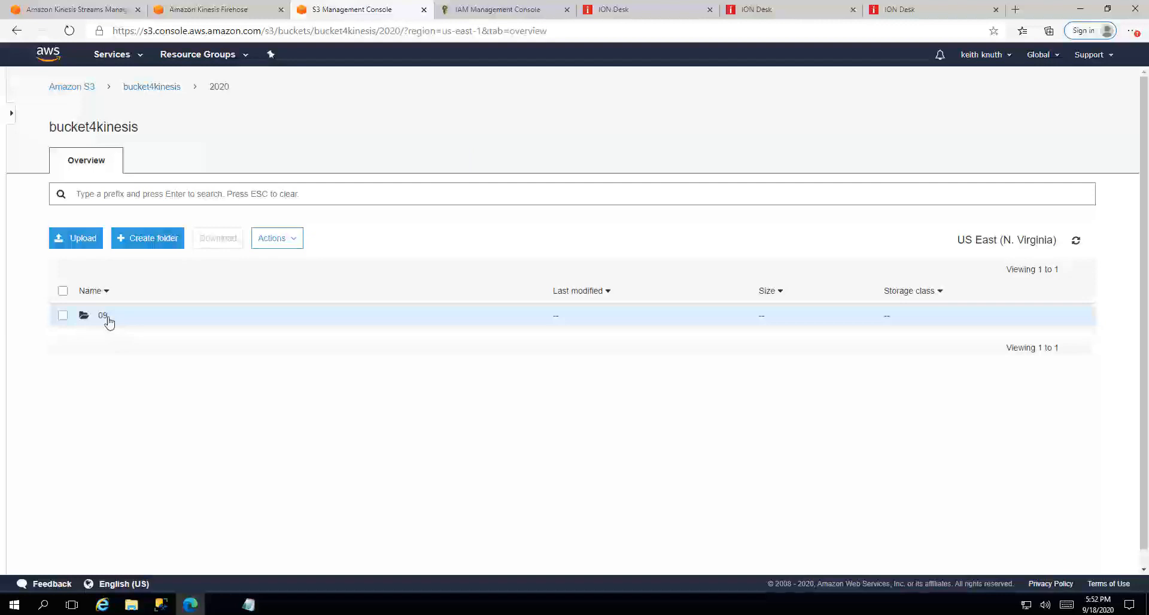
{"action": "left_click", "coordinate": [108, 321]}
{"action": "left_click", "coordinate": [106, 322]}
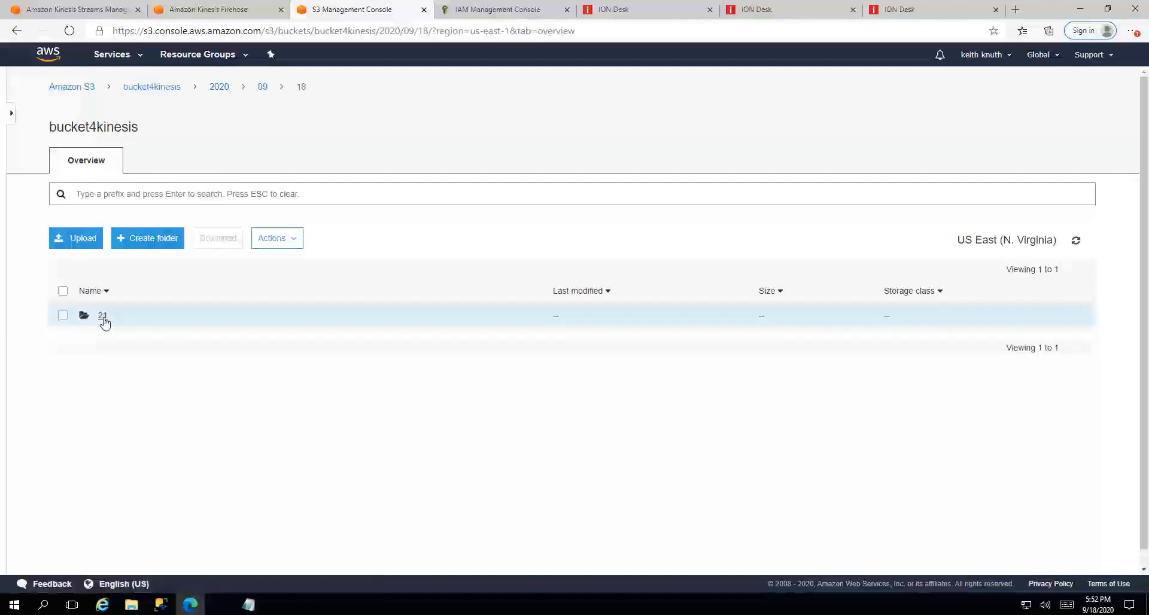
{"action": "left_click", "coordinate": [103, 317]}
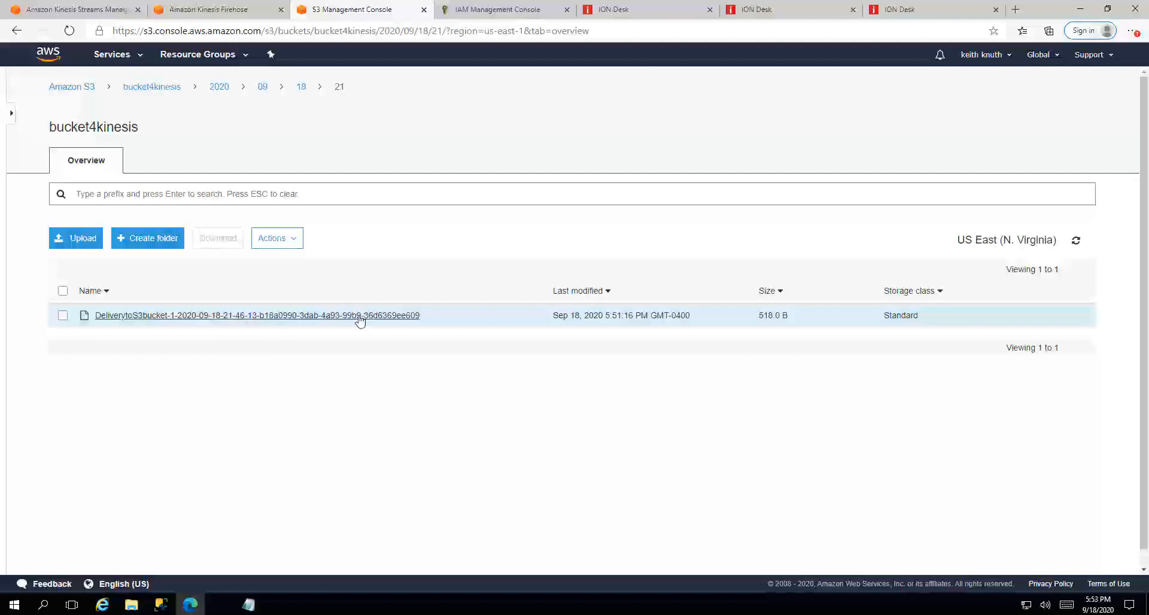
Step: Download the DeliverytoS3bucket file from the bucket folder and view it in Notepad
{"action": "left_click", "coordinate": [63, 317]}
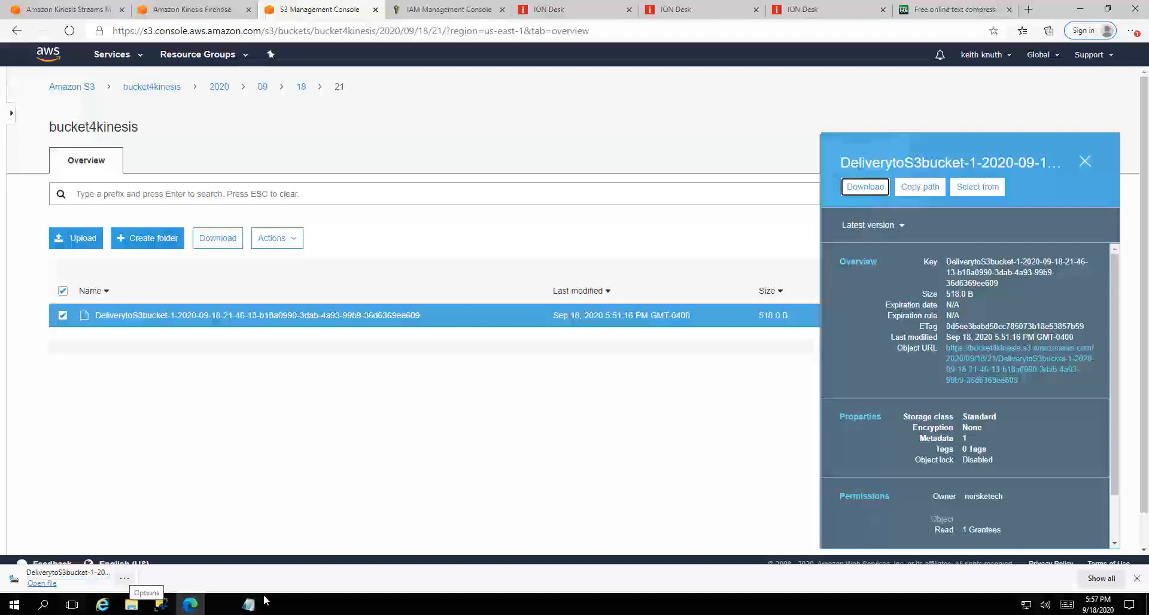
{"action": "mouse_move", "coordinate": [251, 606]}
{"action": "left_click", "coordinate": [297, 546]}
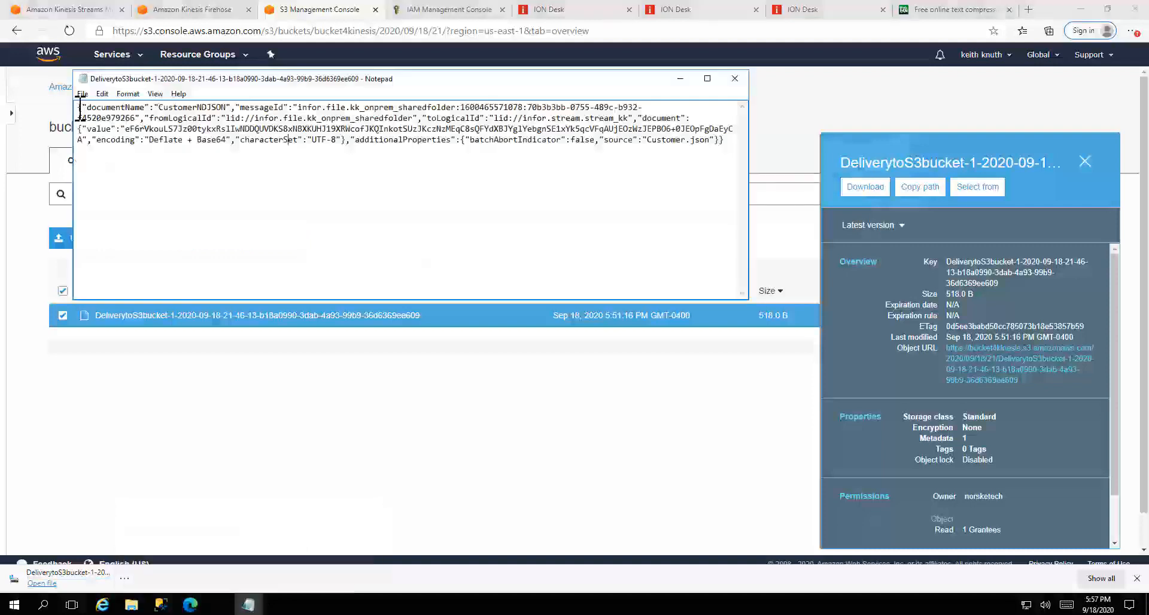
Step: Examine the delivered message's documentName, messageId, fromLogicalId, toLogicalId and encoded document value
{"action": "left_click_drag", "start_coordinate": [80, 111], "coordinate": [232, 104]}
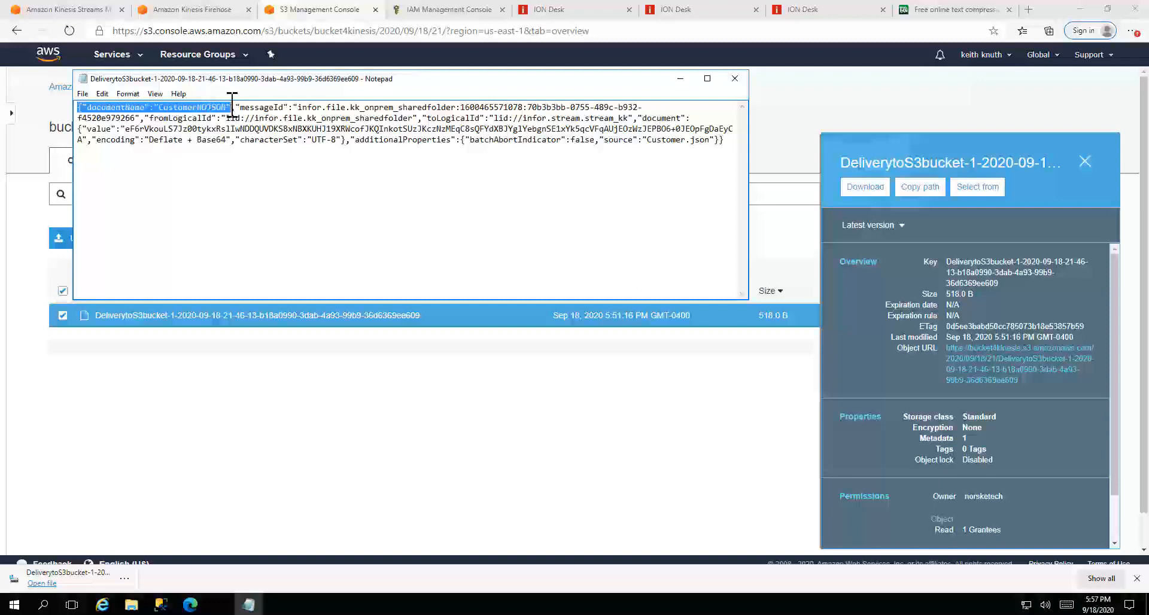
{"action": "left_click_drag", "start_coordinate": [240, 108], "coordinate": [622, 108]}
{"action": "left_click_drag", "start_coordinate": [226, 117], "coordinate": [417, 118]}
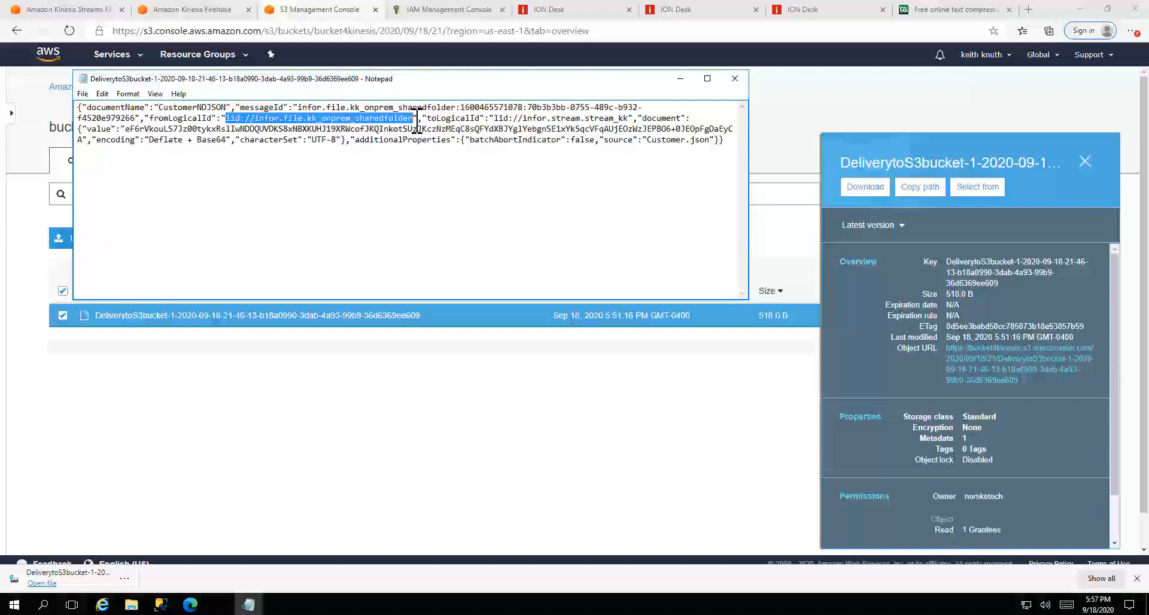
{"action": "left_click_drag", "start_coordinate": [497, 118], "coordinate": [632, 118]}
{"action": "left_click", "coordinate": [112, 133]}
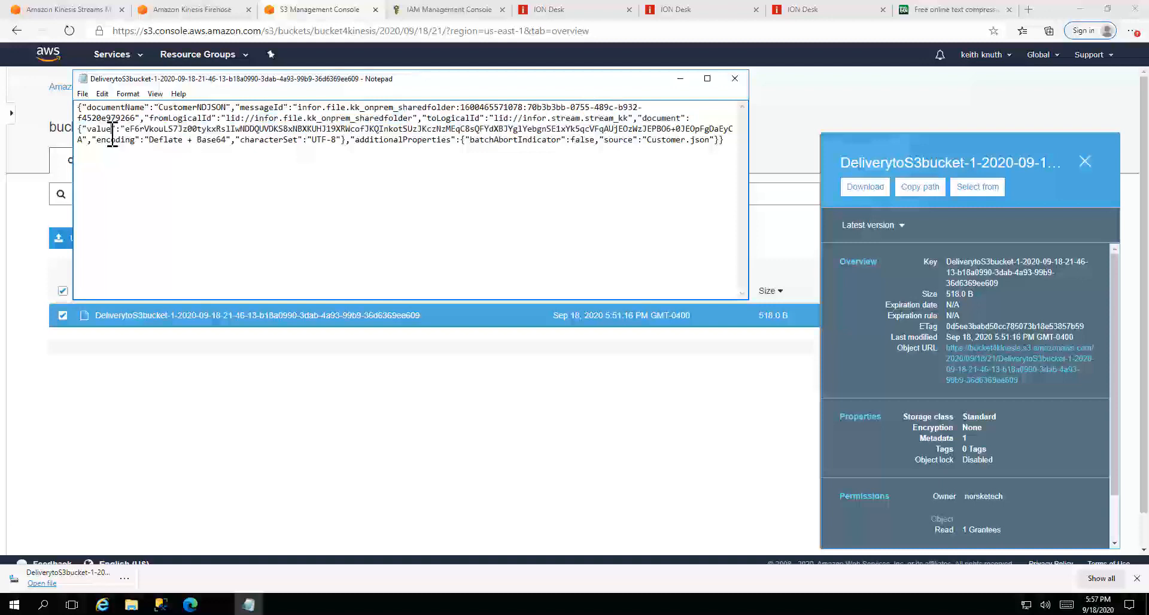
{"action": "left_click_drag", "start_coordinate": [125, 128], "coordinate": [87, 149]}
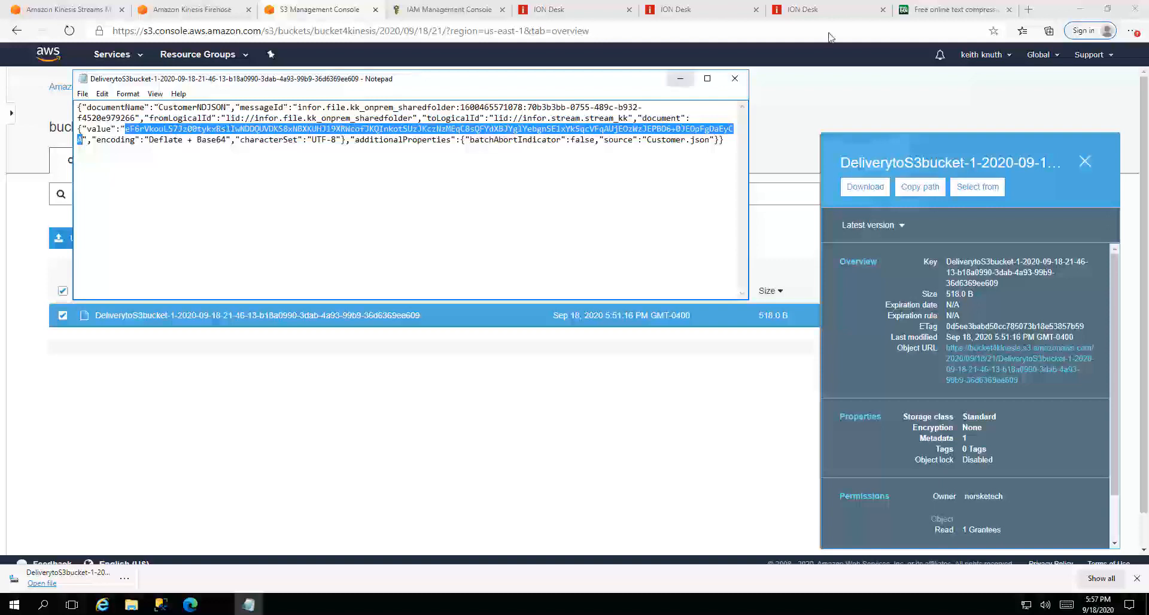
Step: Switch to the TxtWizard compression page and compare the deflated Base64 text with its decompressed customer record
{"action": "left_click", "coordinate": [922, 11]}
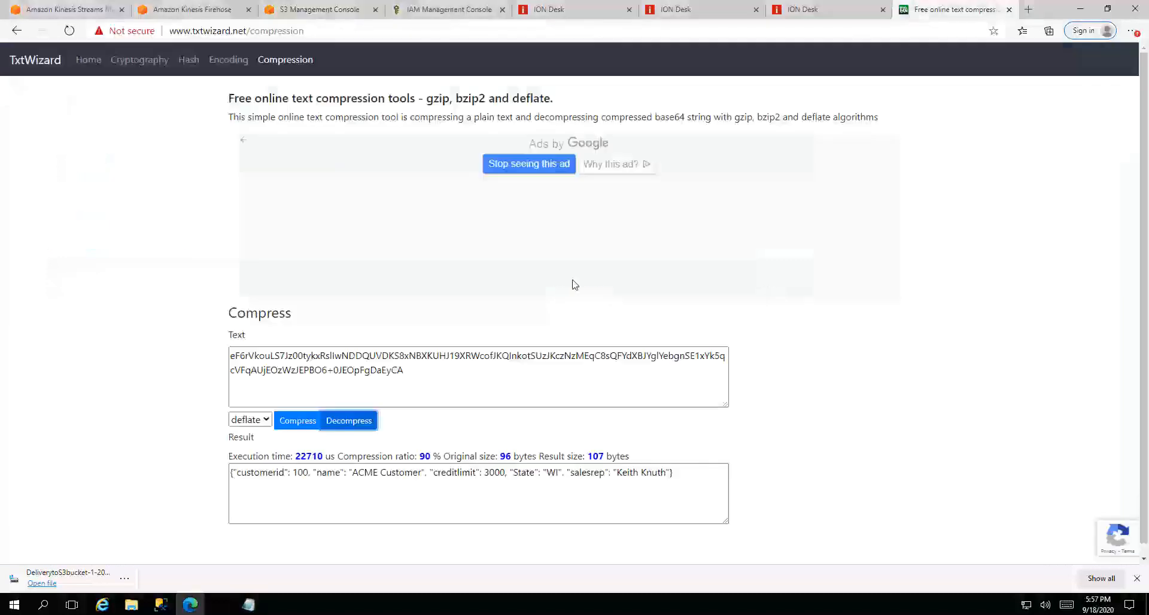
{"action": "left_click_drag", "start_coordinate": [405, 371], "coordinate": [230, 357]}
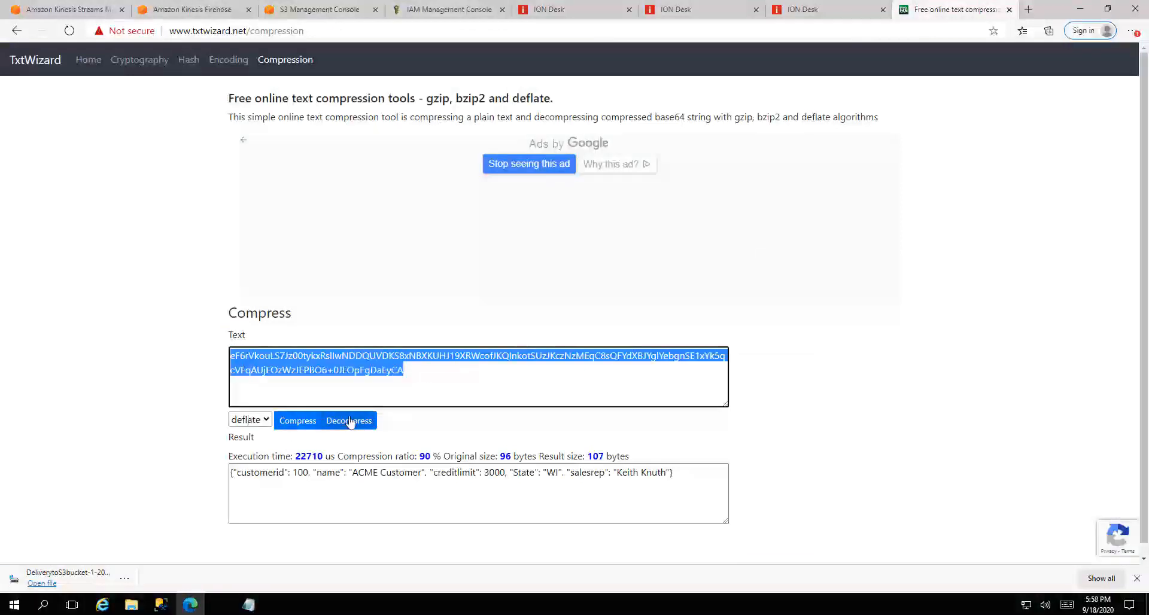
{"action": "left_click", "coordinate": [235, 476]}
{"action": "left_click_drag", "start_coordinate": [235, 477], "coordinate": [682, 474]}
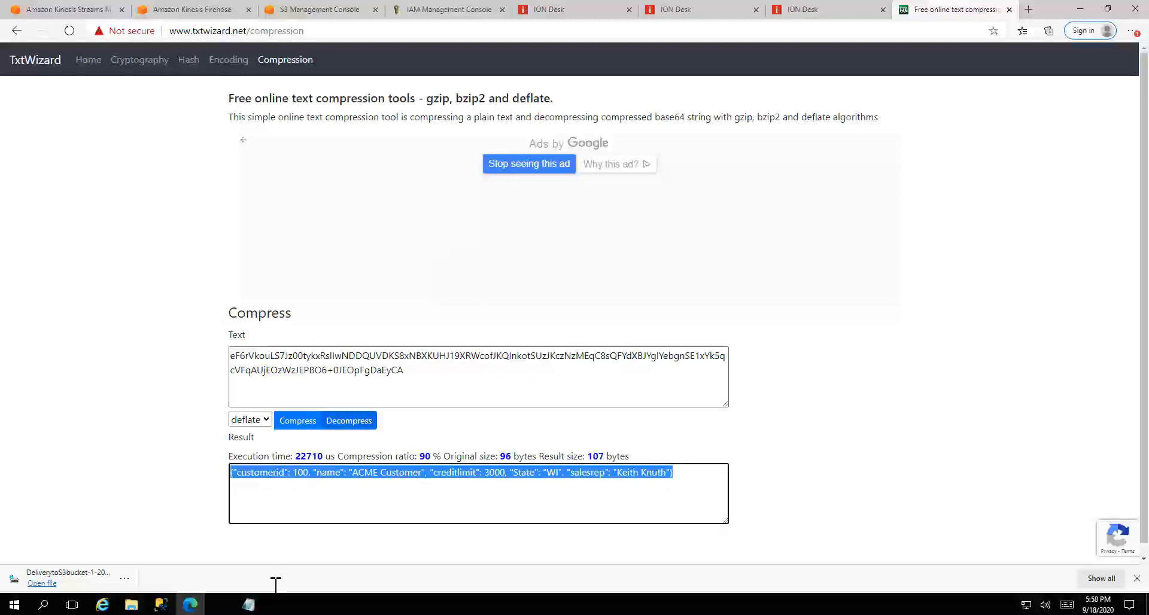
Step: Return to the delivered file in Notepad and review the documentName and messageId headers around the encoded value
{"action": "left_click", "coordinate": [248, 604]}
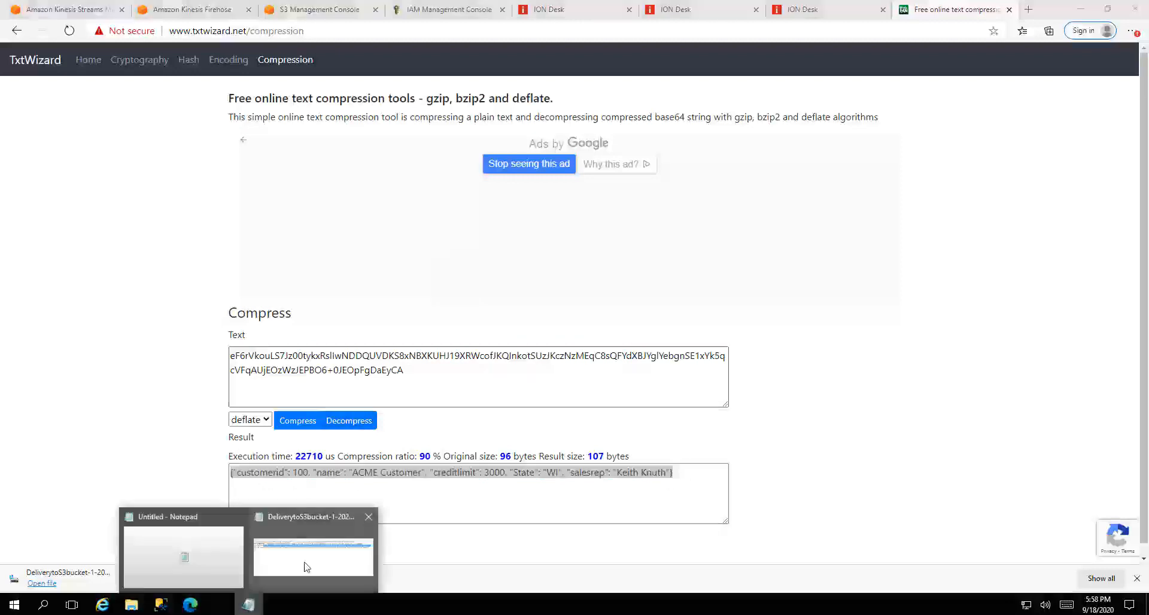
{"action": "left_click", "coordinate": [313, 557]}
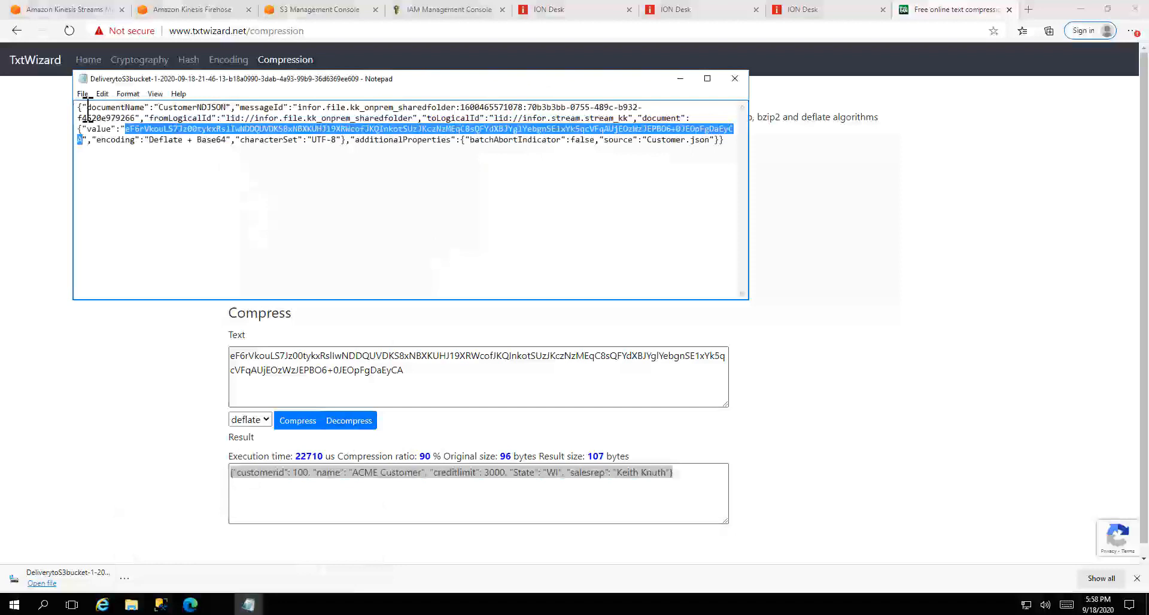
{"action": "left_click_drag", "start_coordinate": [83, 108], "coordinate": [127, 118]}
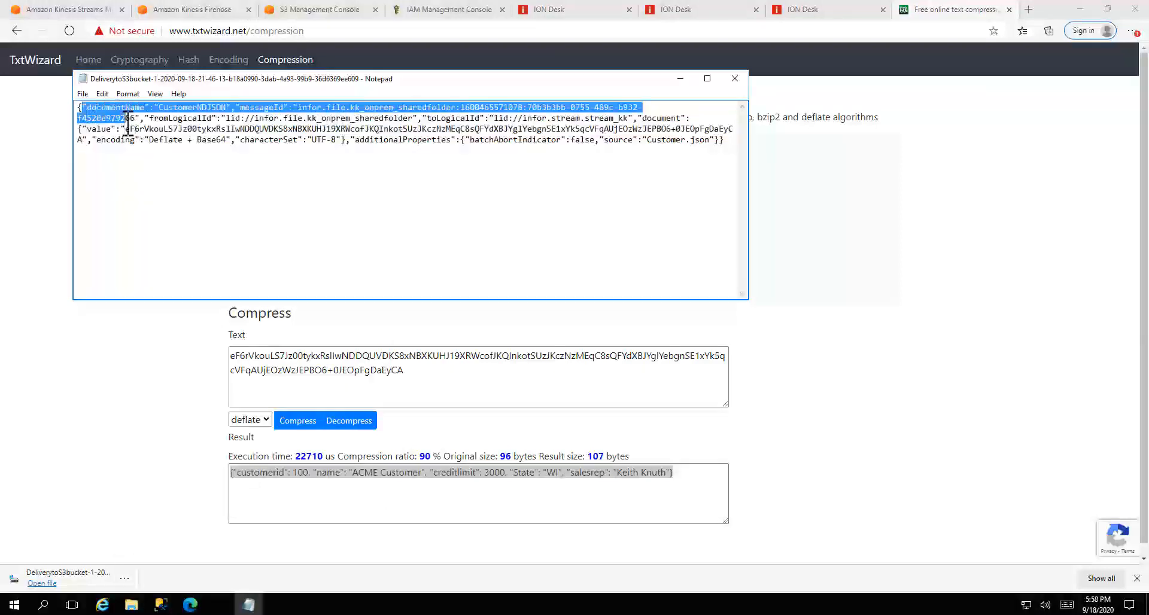
{"action": "left_click", "coordinate": [137, 129]}
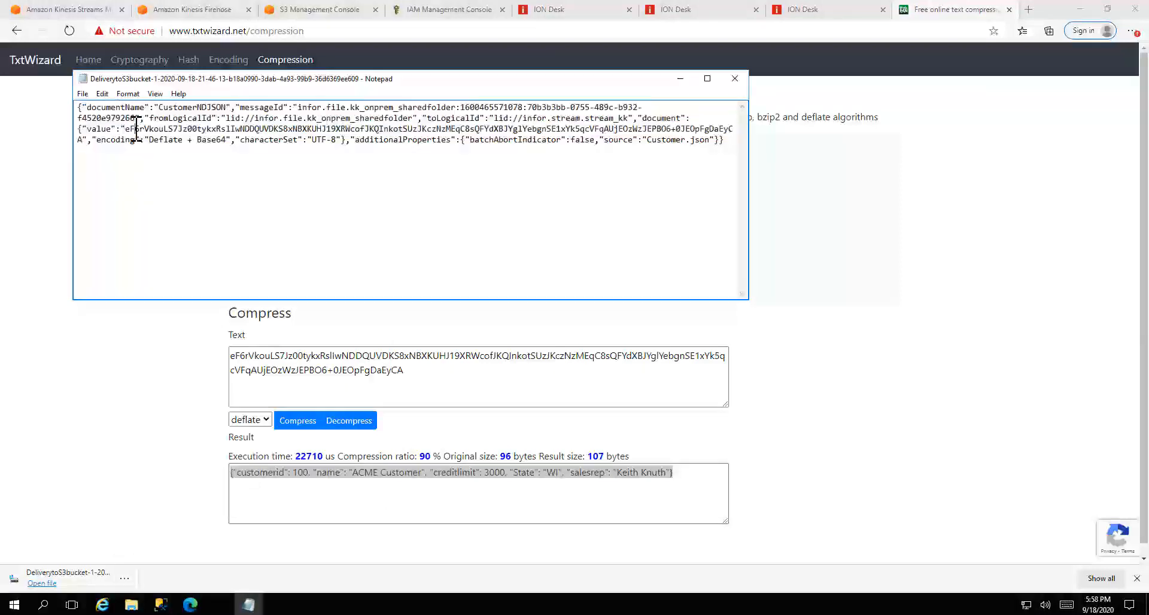
Step: Open the Infor ION Technology Connectors Administration Guide in a new browser tab and show the Stream connection point topic
{"action": "left_click", "coordinate": [1027, 12]}
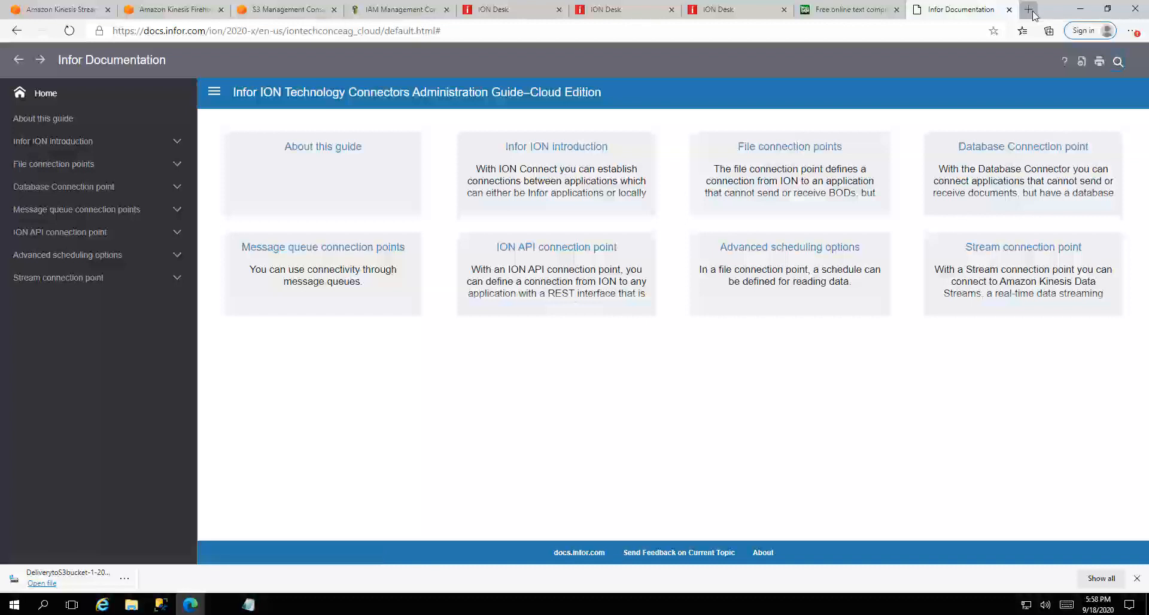
{"action": "left_click", "coordinate": [64, 288]}
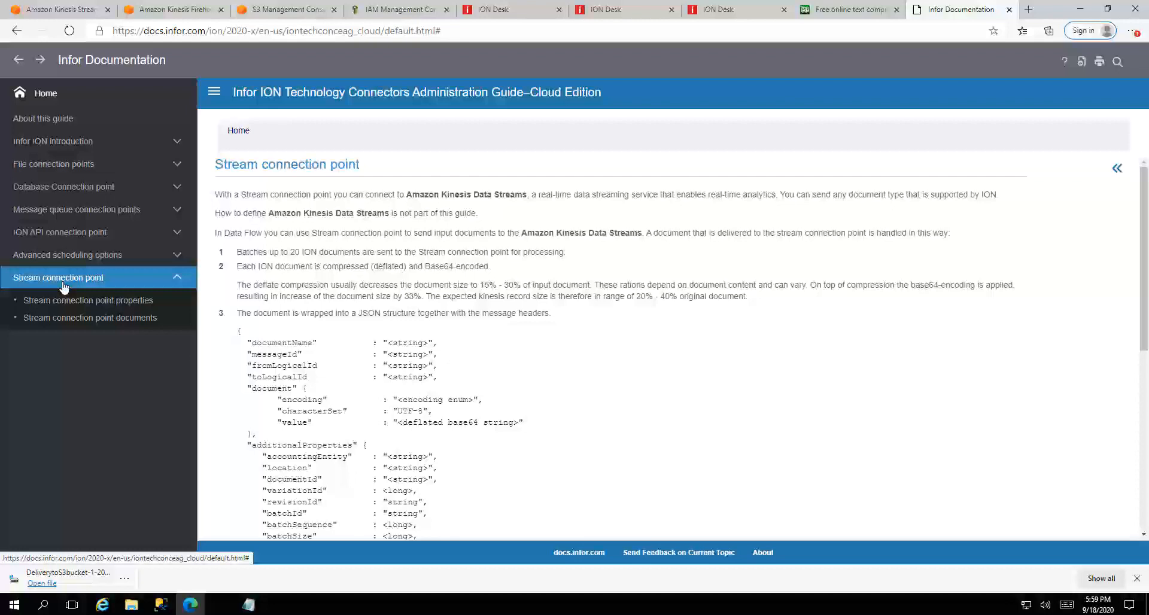